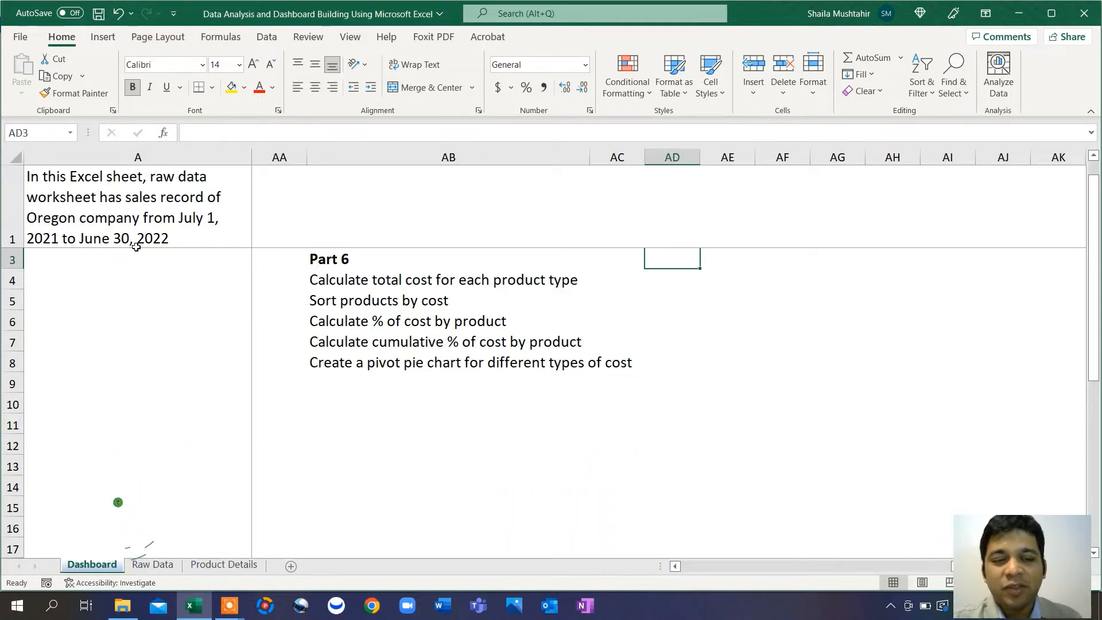
Step: On the Raw Data sheet, select columns A through L of the sales table
left_click(164, 569)
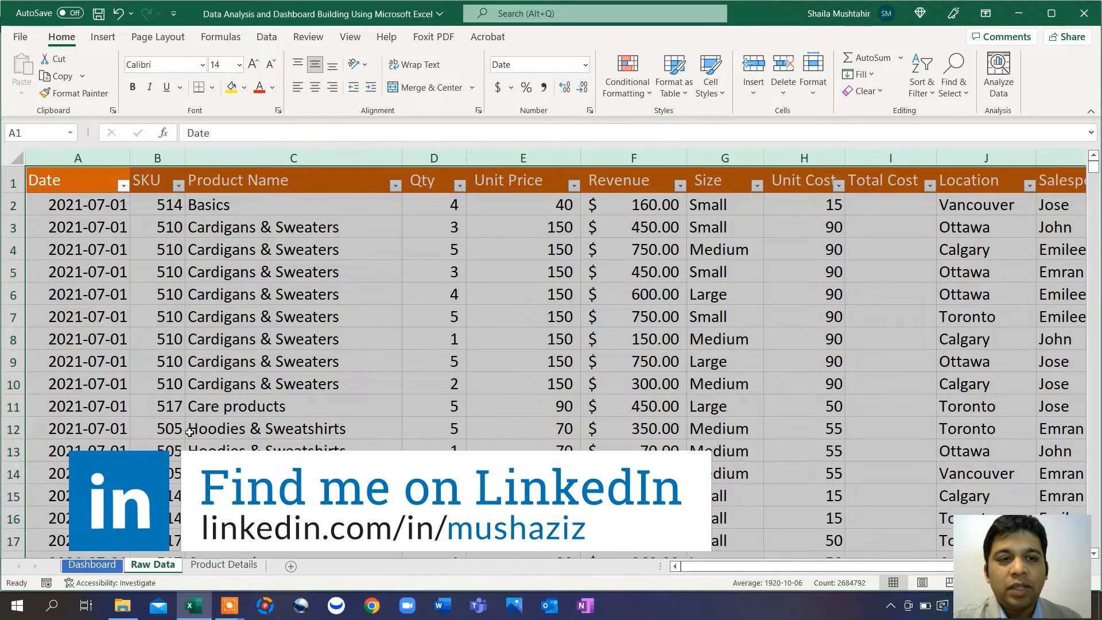
left_click(263, 367)
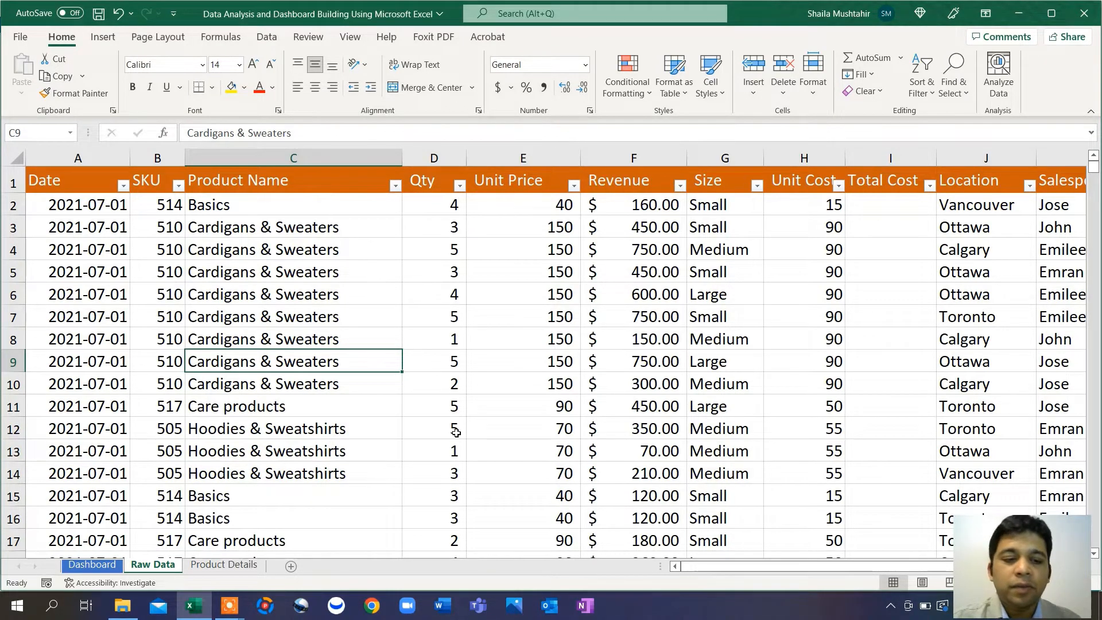
left_click(103, 567)
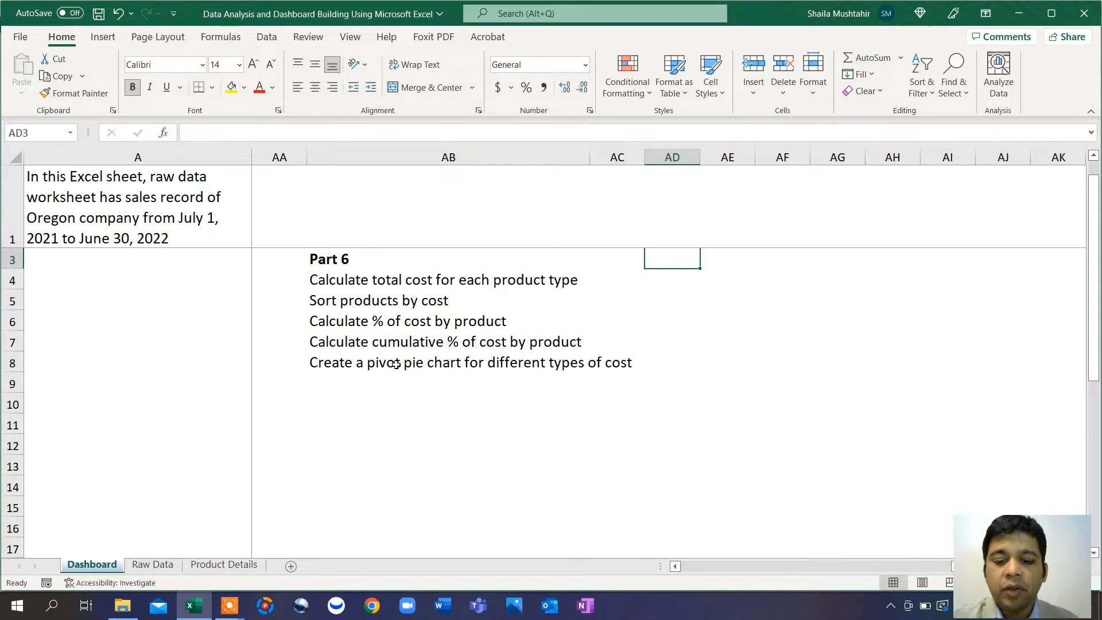
left_click(725, 398)
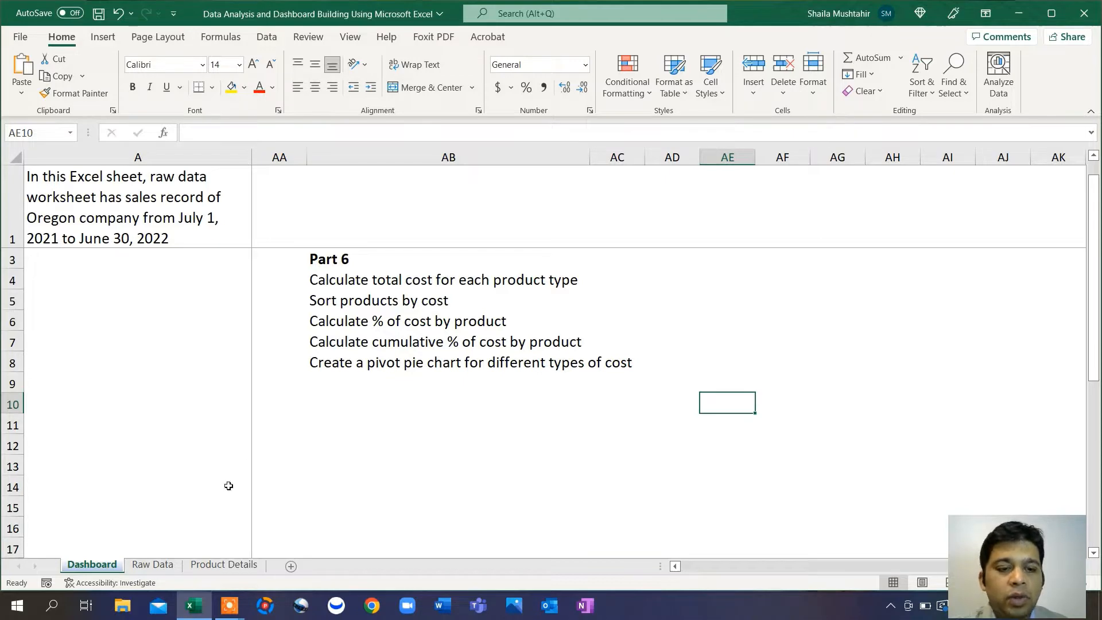
left_click(152, 565)
left_click_drag(90, 161, 815, 254)
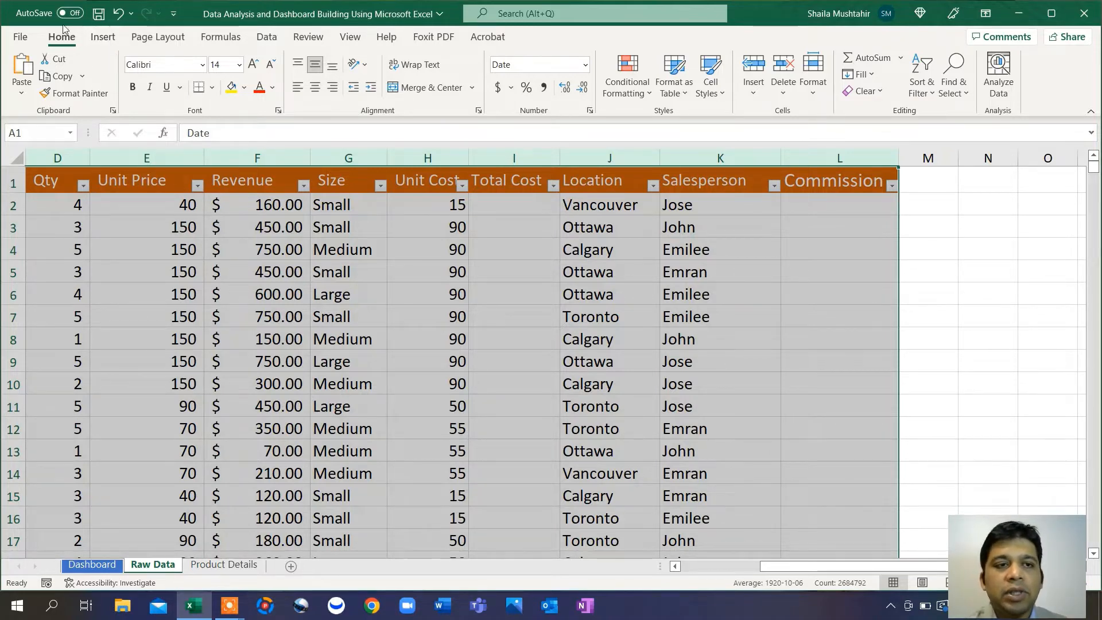
Step: Insert a PivotTable from 'Raw Data'!$A:$L placed on an existing worksheet at Dashboard!$AB$10
left_click(106, 38)
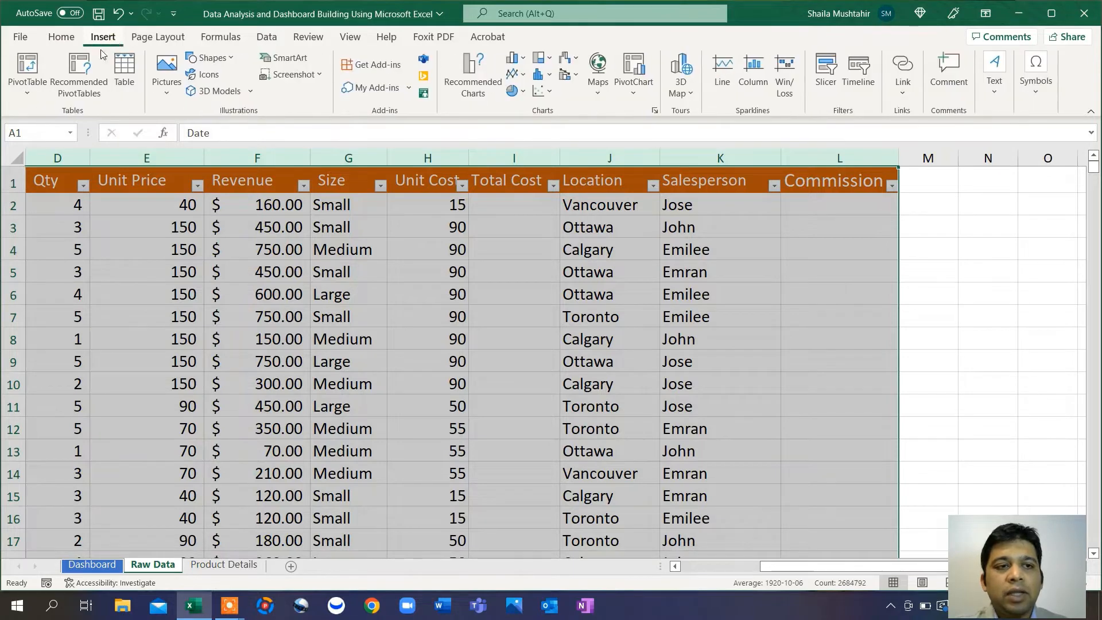
left_click(30, 68)
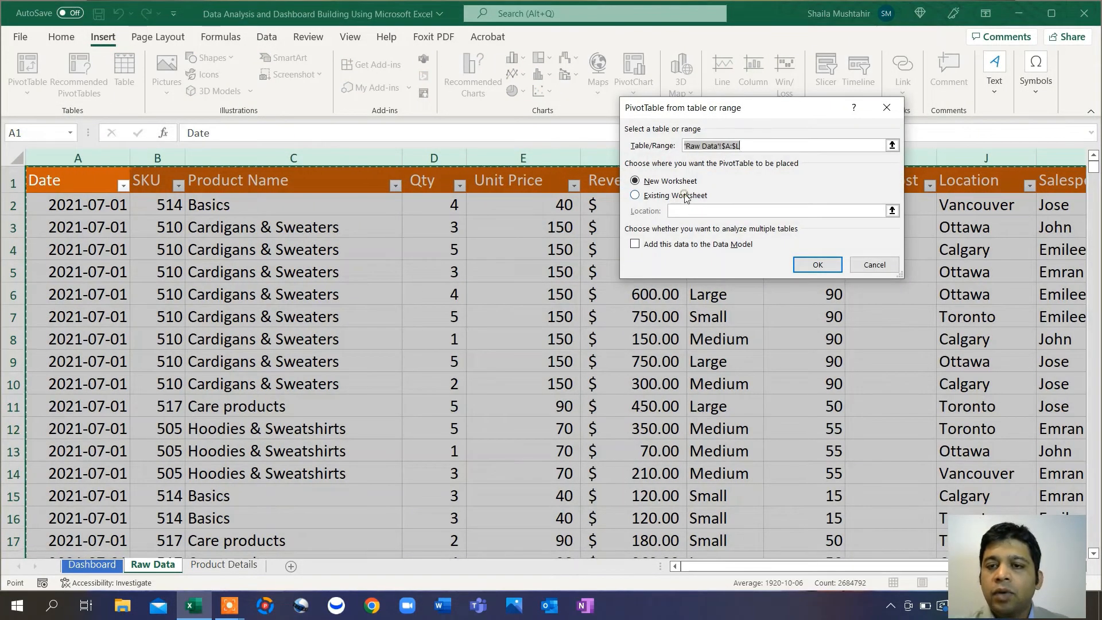
left_click(686, 196)
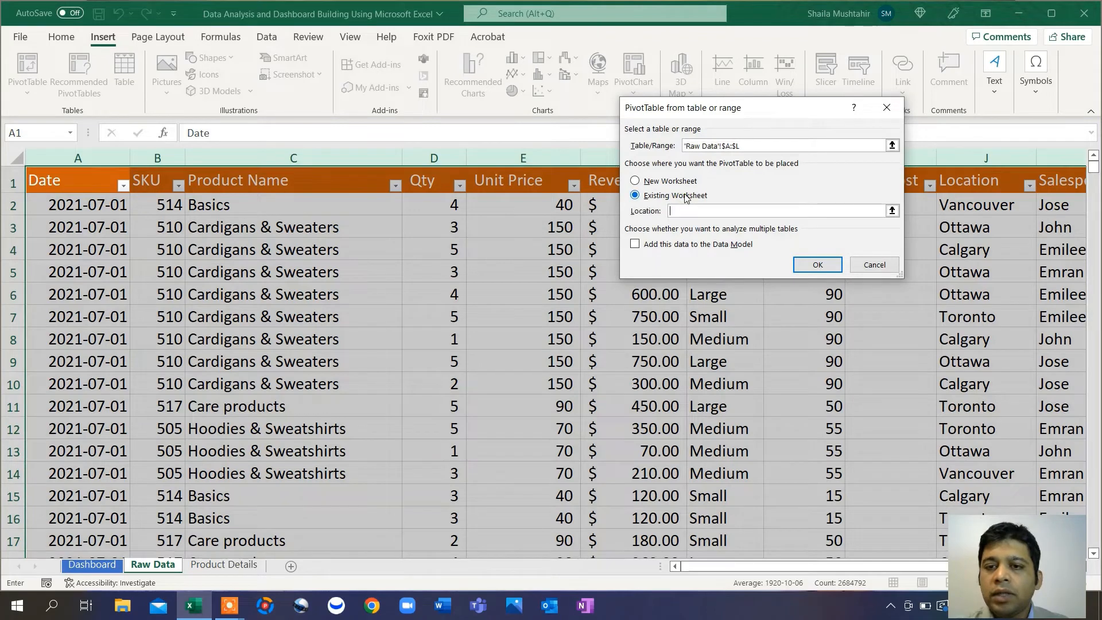
left_click(892, 211)
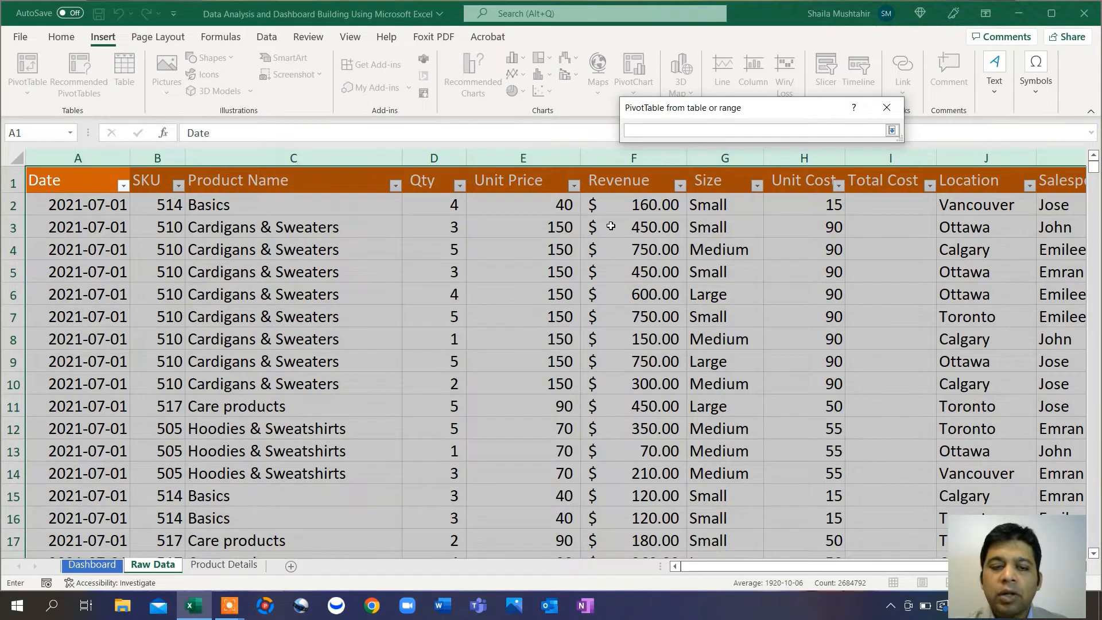
left_click(102, 563)
left_click(326, 405)
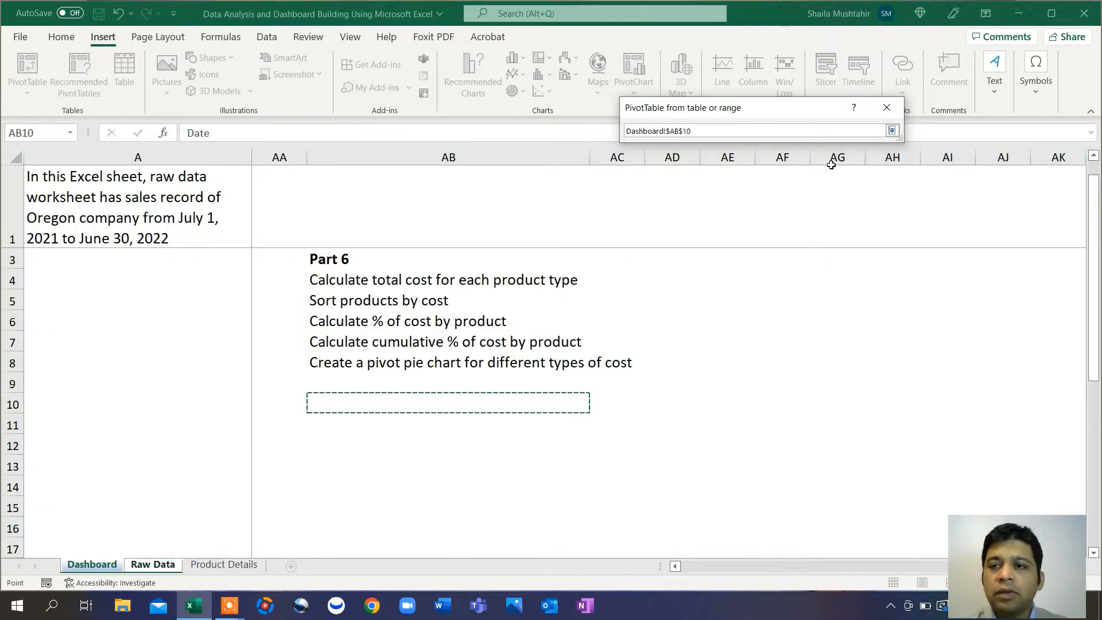
left_click(892, 130)
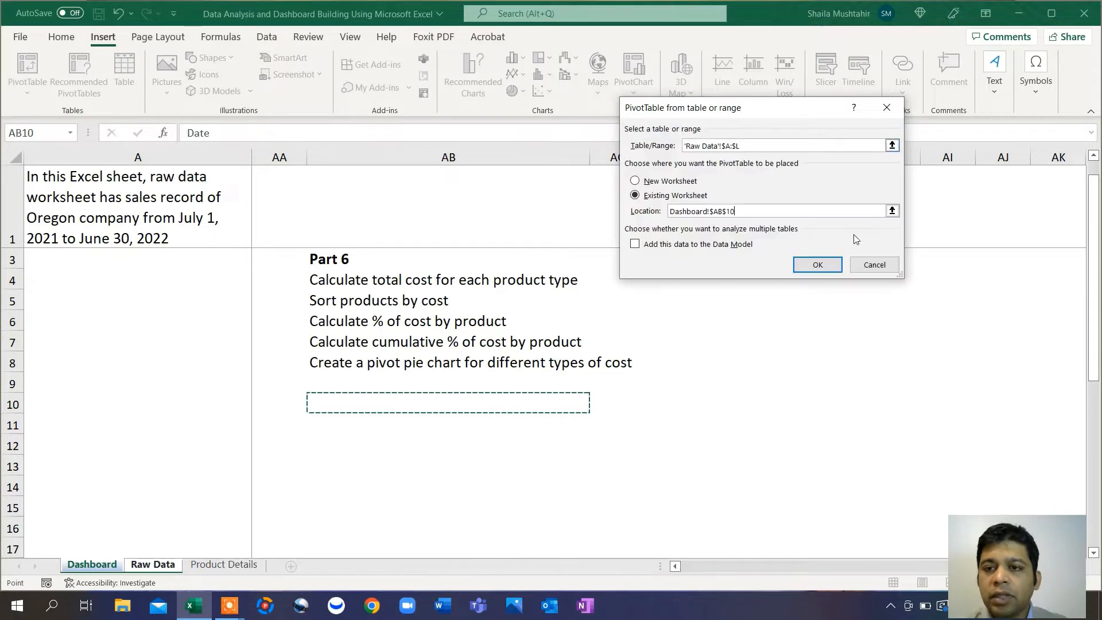
left_click(818, 264)
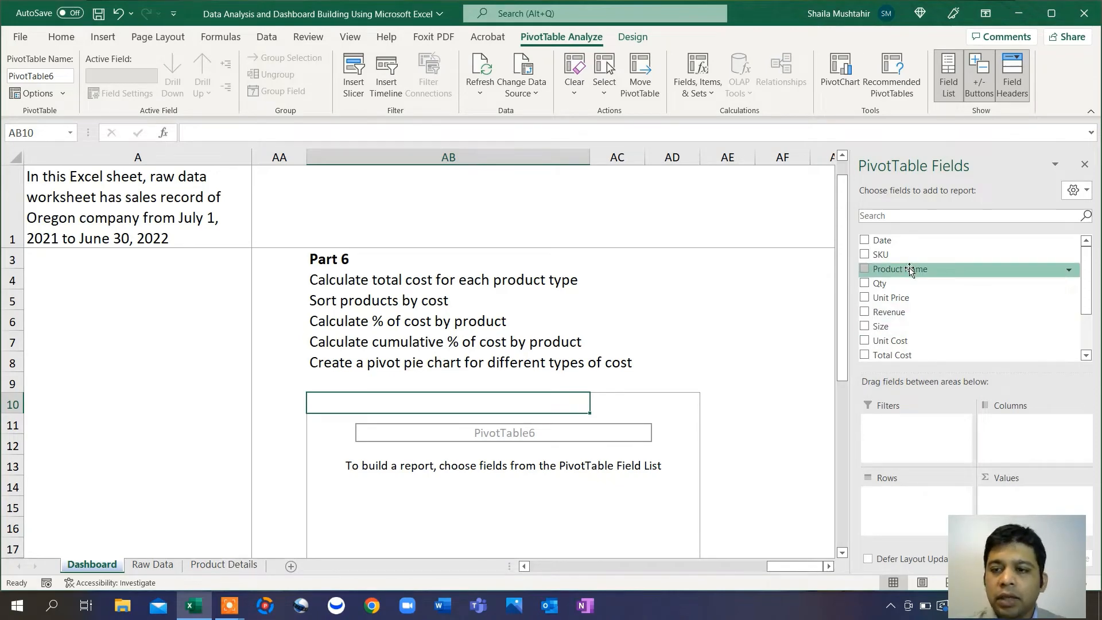
Step: Put Product Name in the pivot rows and rename the row header to 'Product Names'
left_click_drag(910, 269, 916, 519)
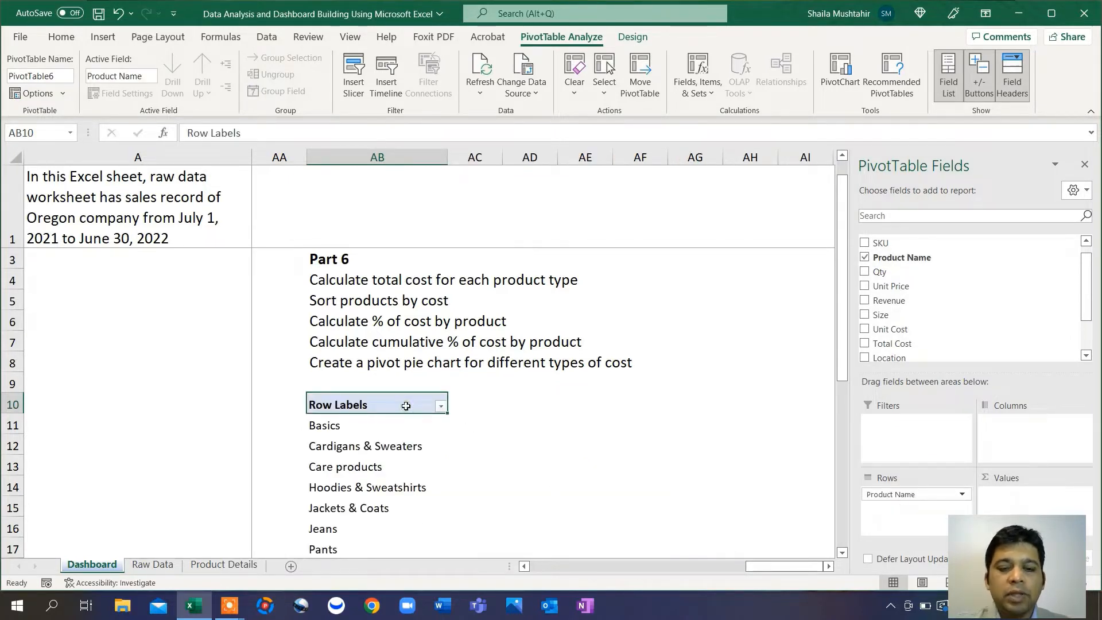
type("Produc")
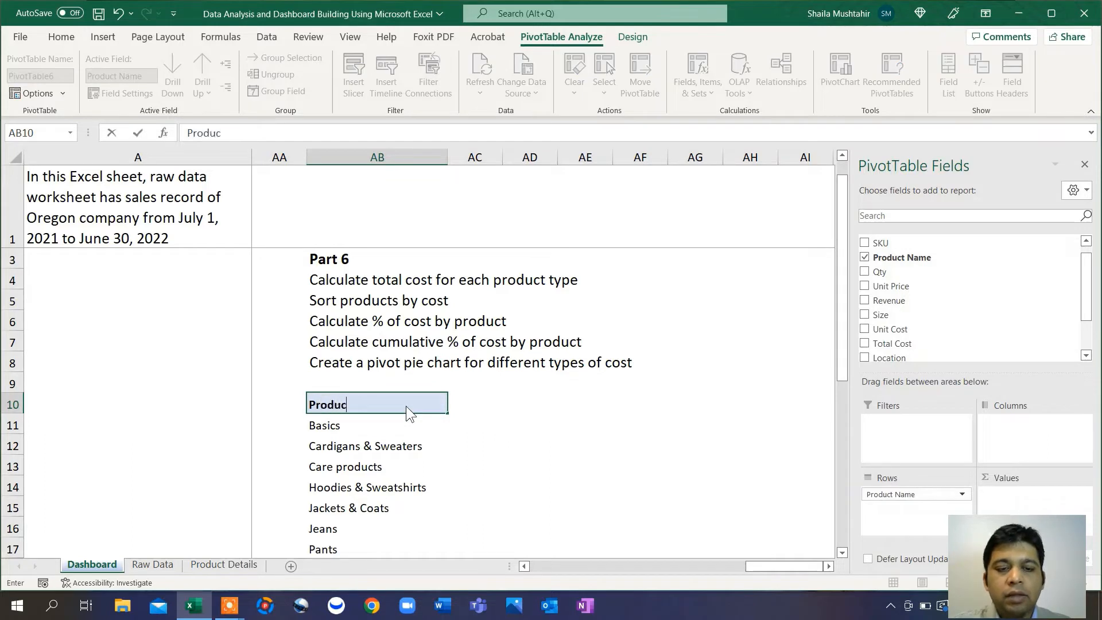
type("t Names")
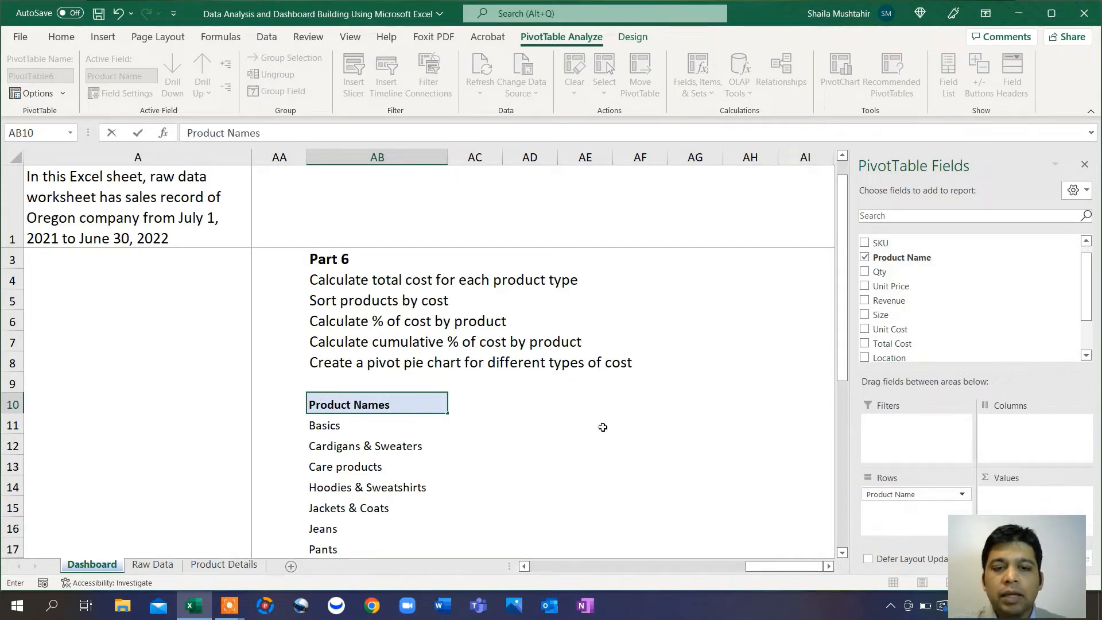
left_click(603, 427)
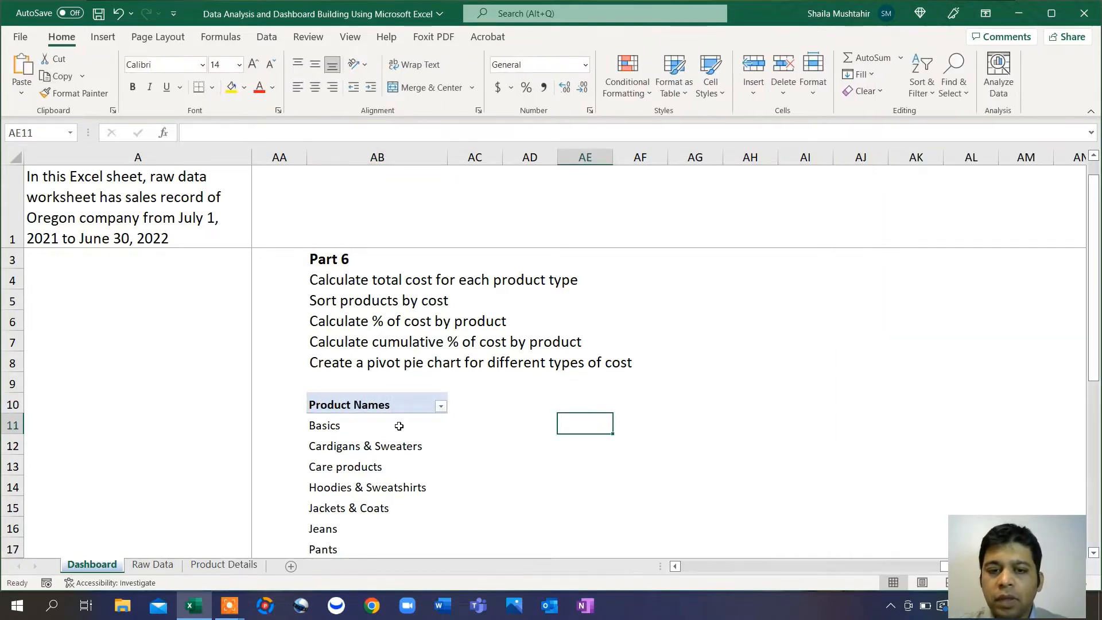
left_click(398, 425)
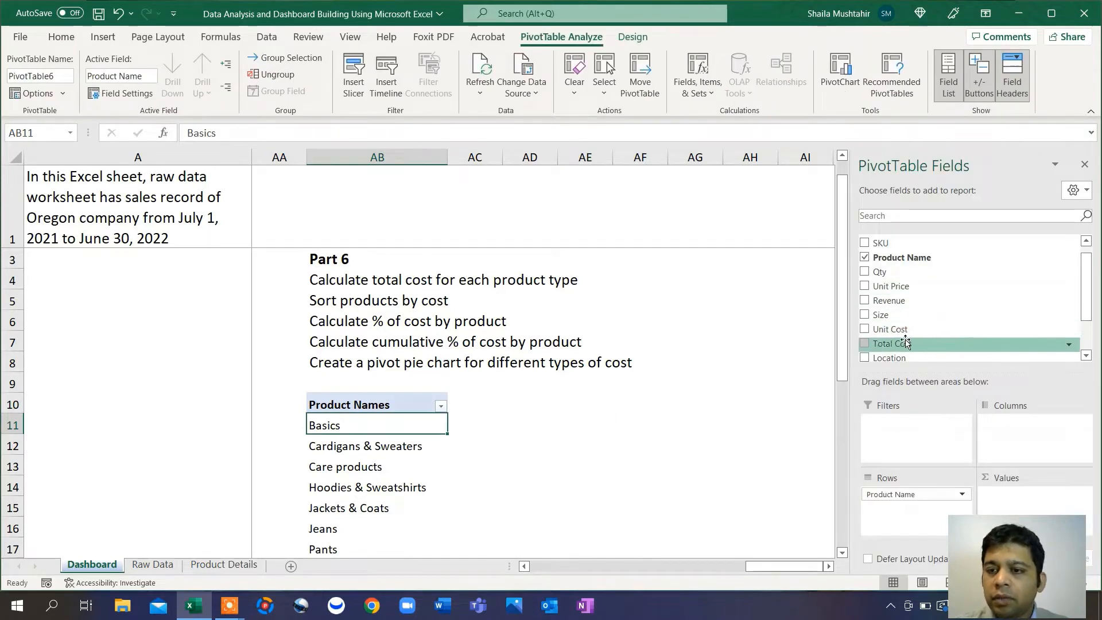
Step: Add Total Cost to Values, summarized as Sum instead of Count
left_click_drag(904, 343, 1029, 494)
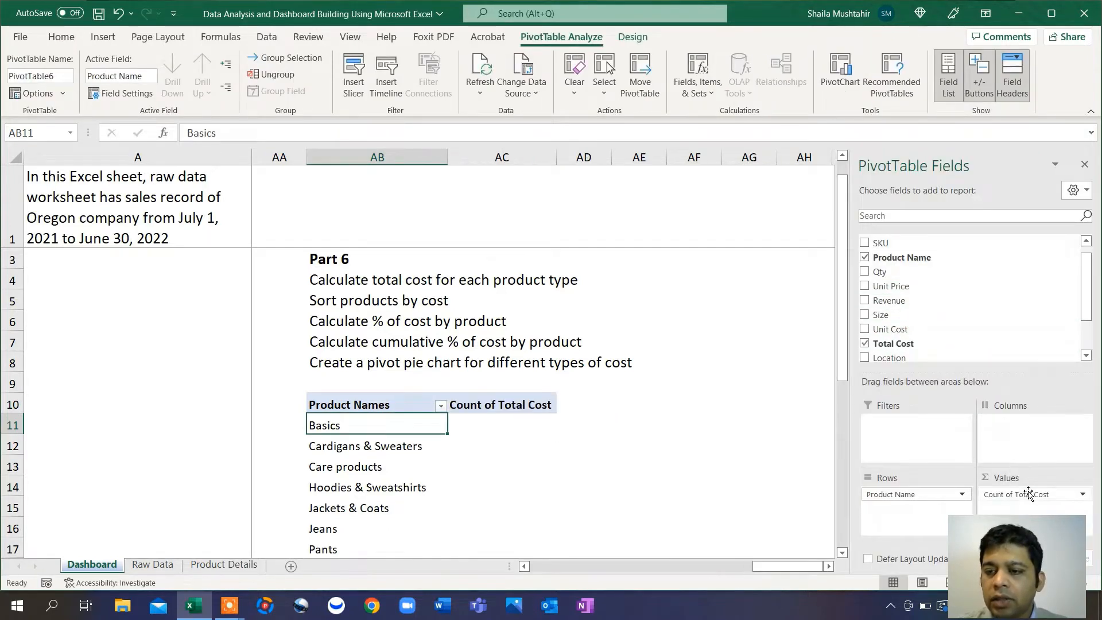
scroll(765, 484, "left", 3)
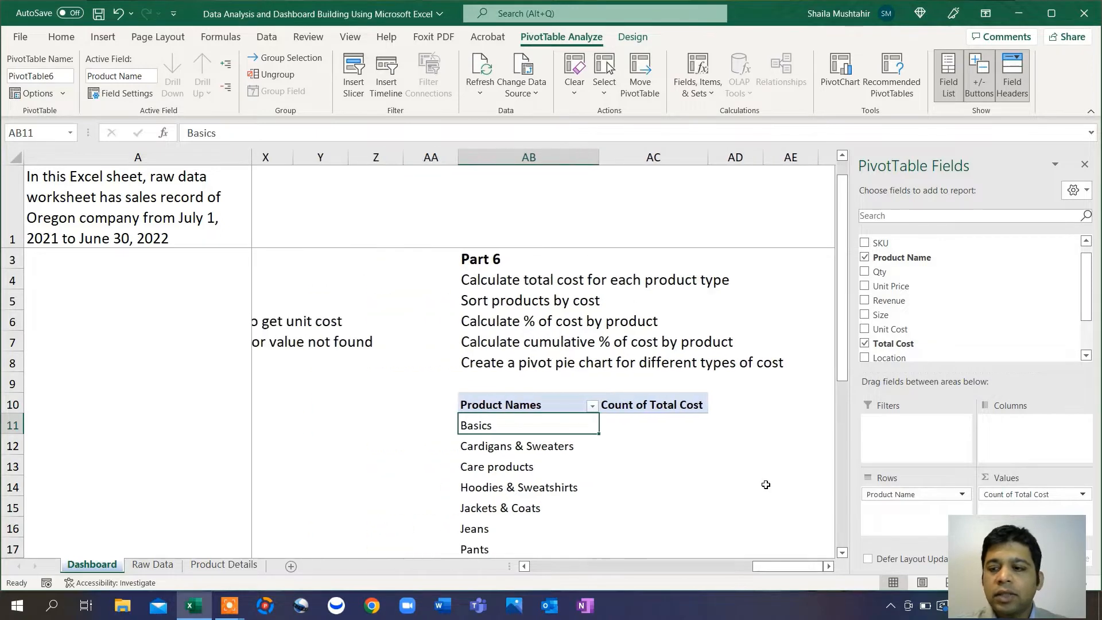
scroll(766, 484, "right", 3)
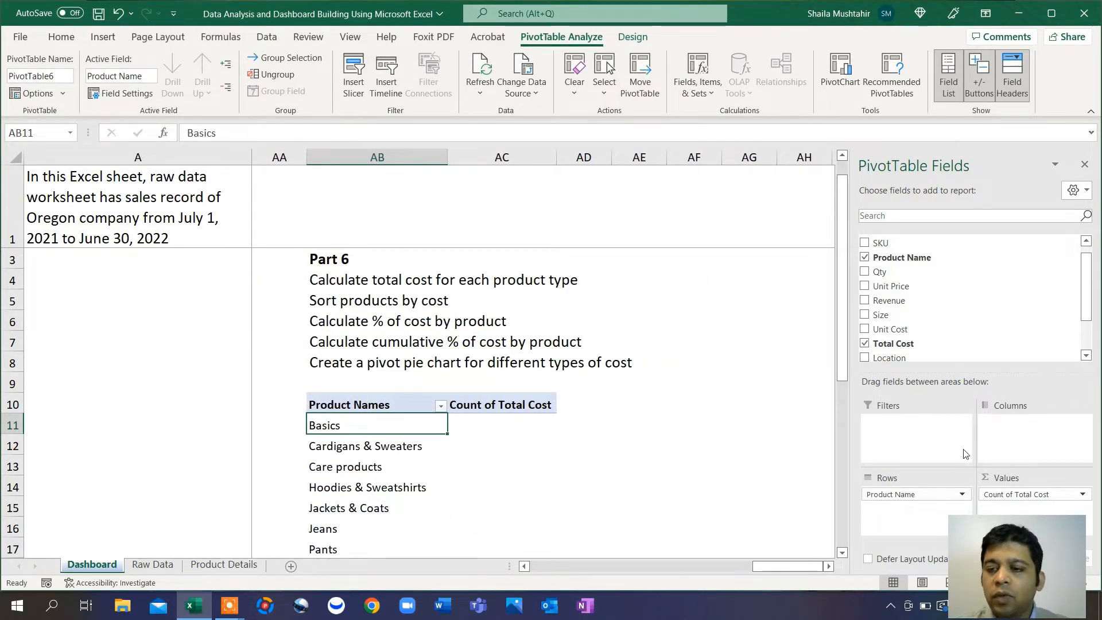
left_click(1020, 495)
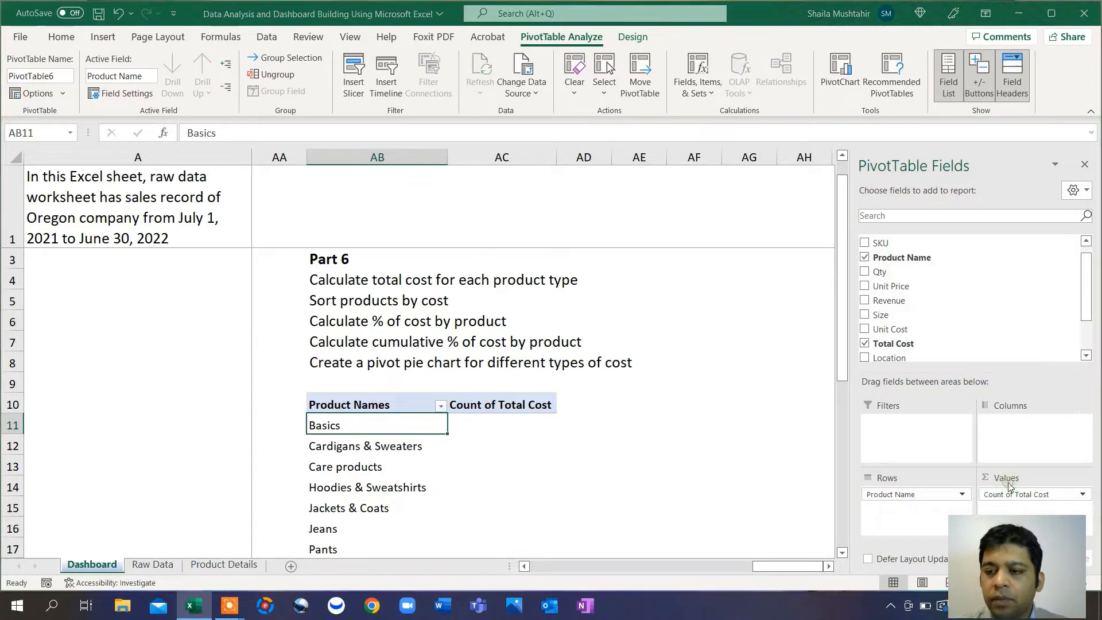
left_click(1008, 482)
left_click(644, 174)
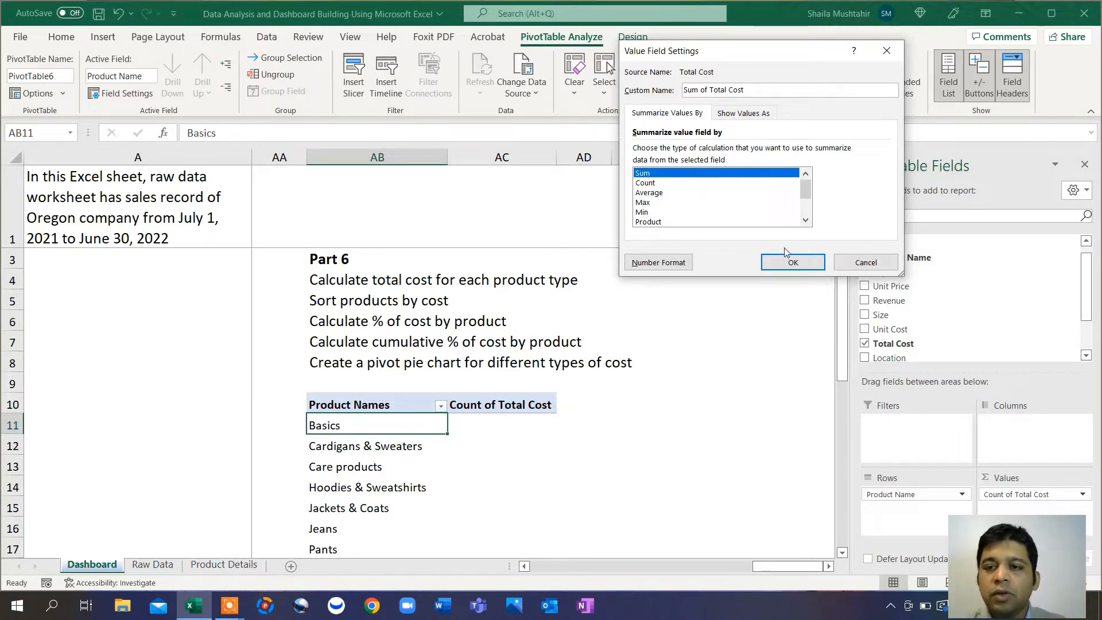
left_click(779, 269)
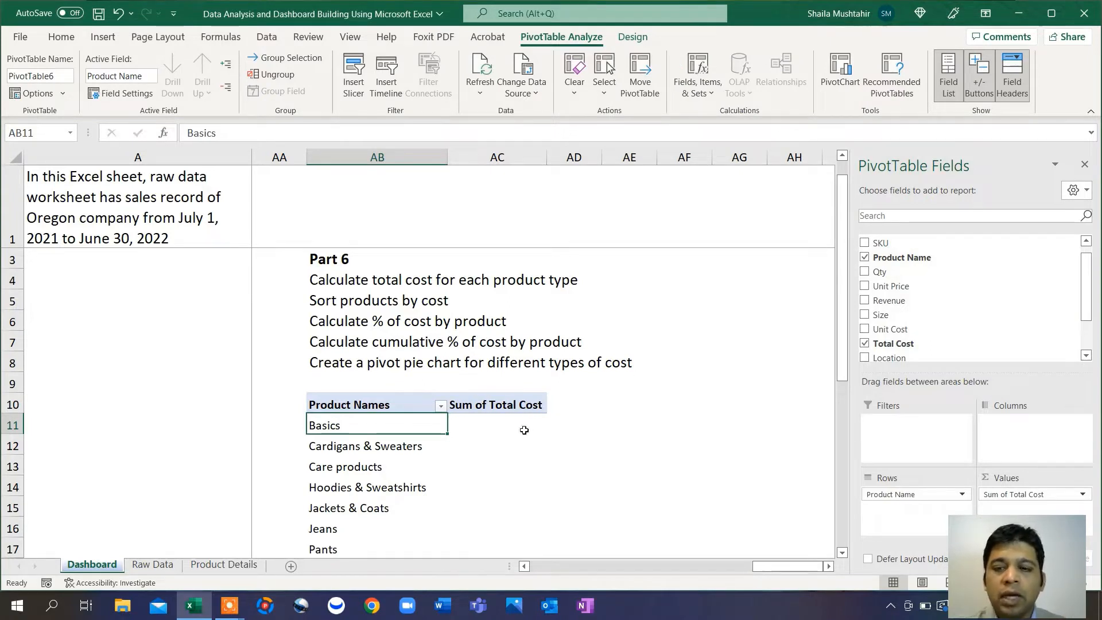
scroll(530, 426, "down", 1)
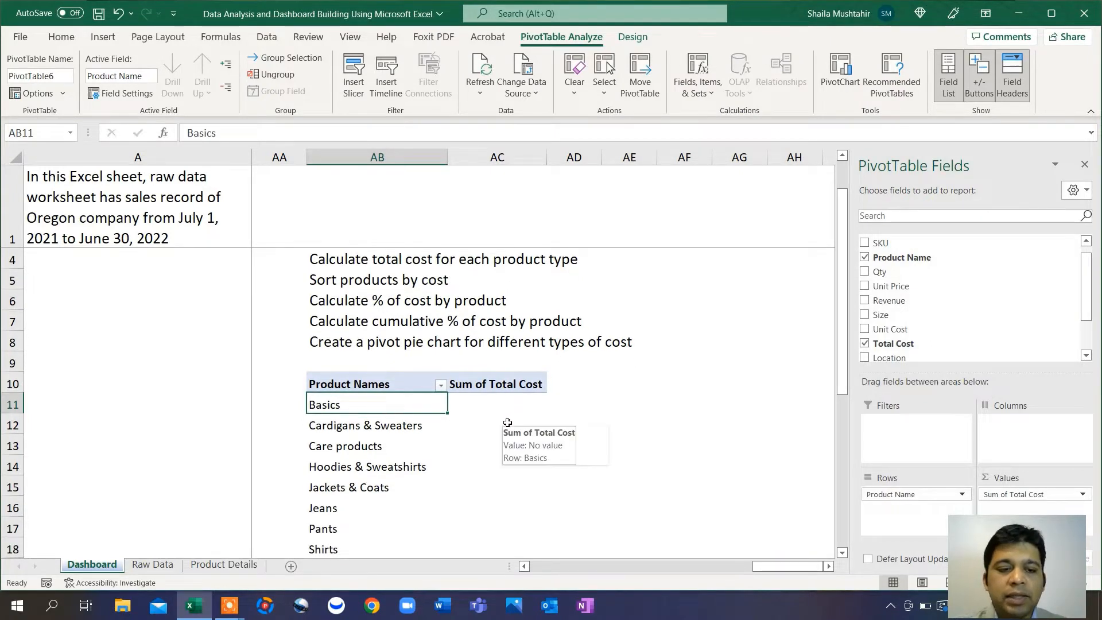
Step: In Raw Data cell I2, enter the Total Cost formula =D2*H2
left_click(154, 566)
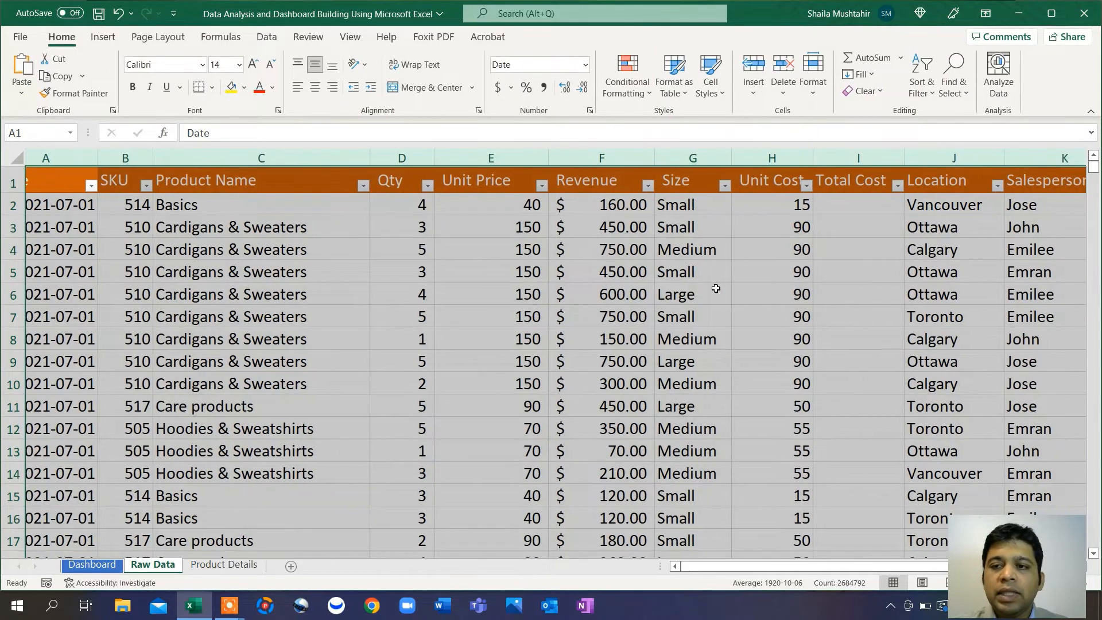
left_click(884, 202)
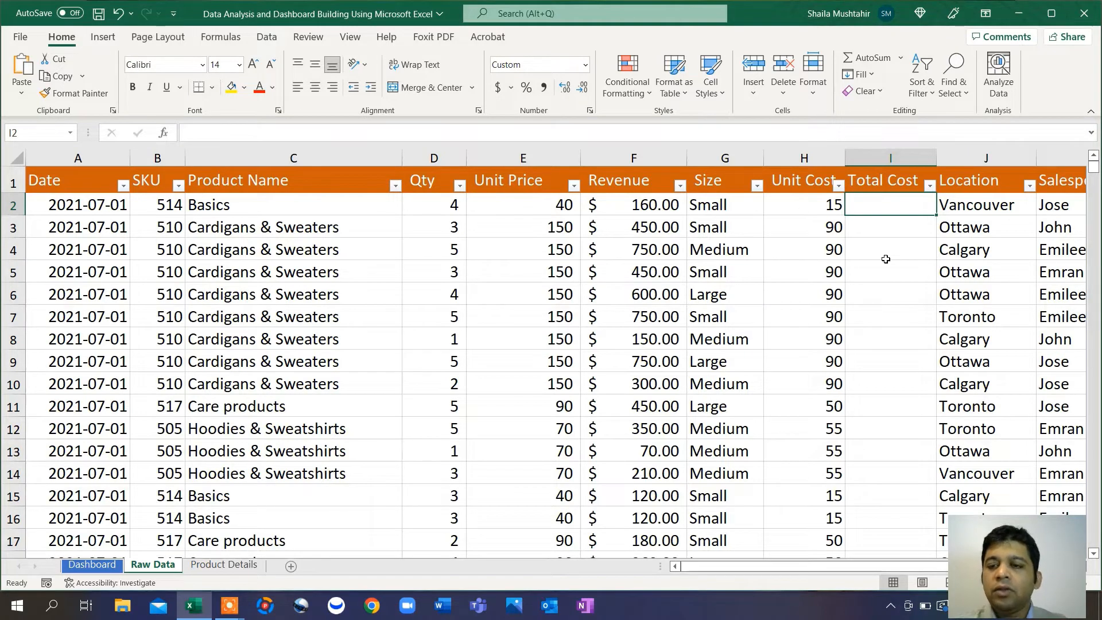
type("=")
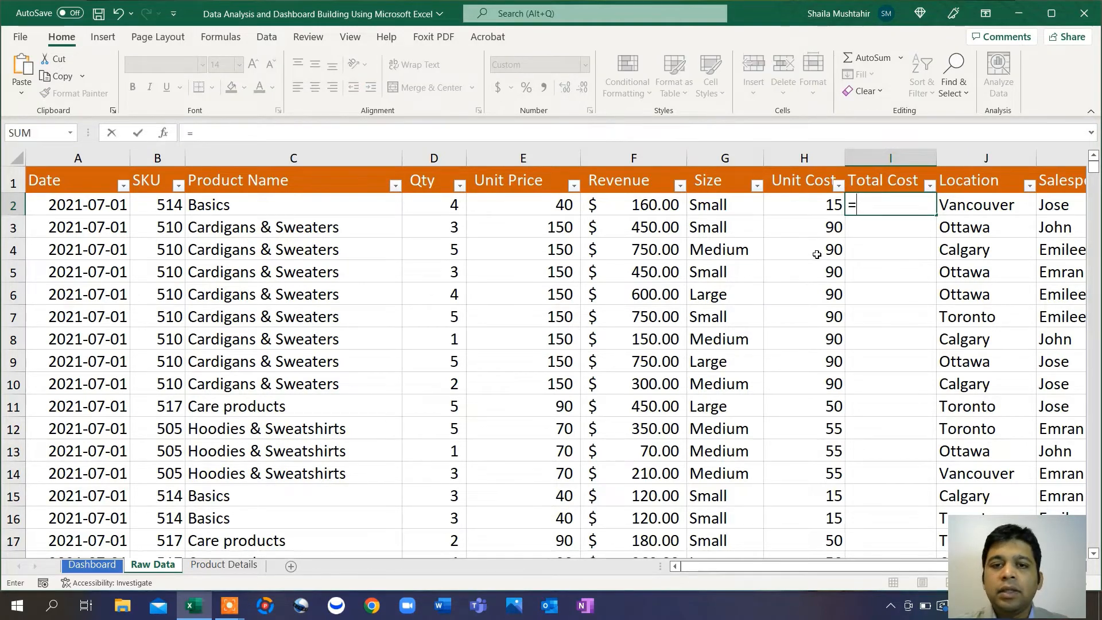
left_click(433, 196)
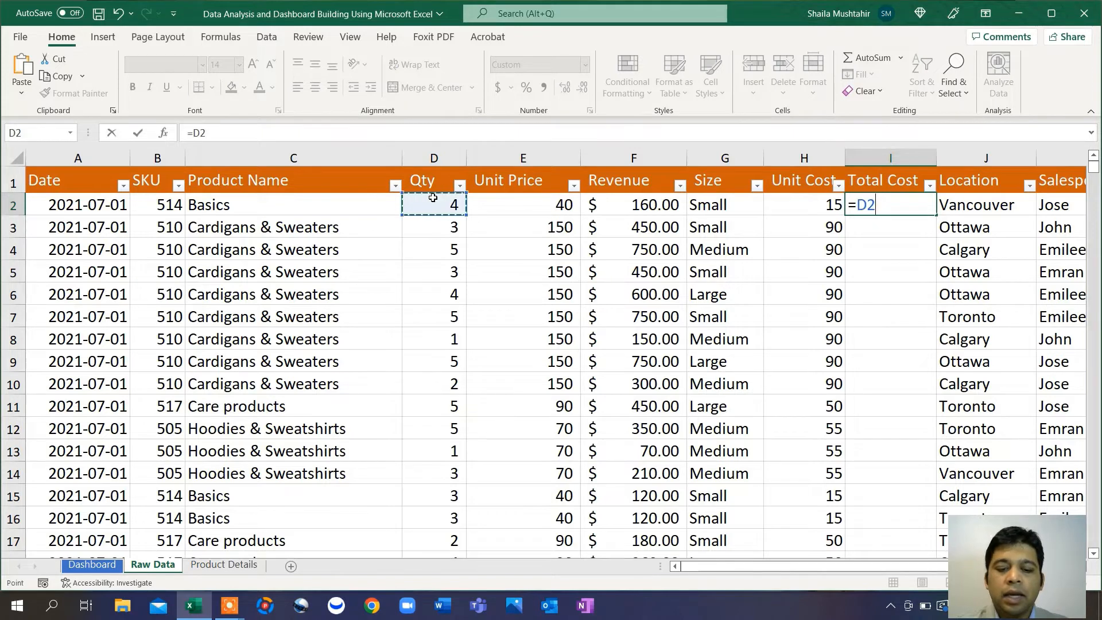
type("*")
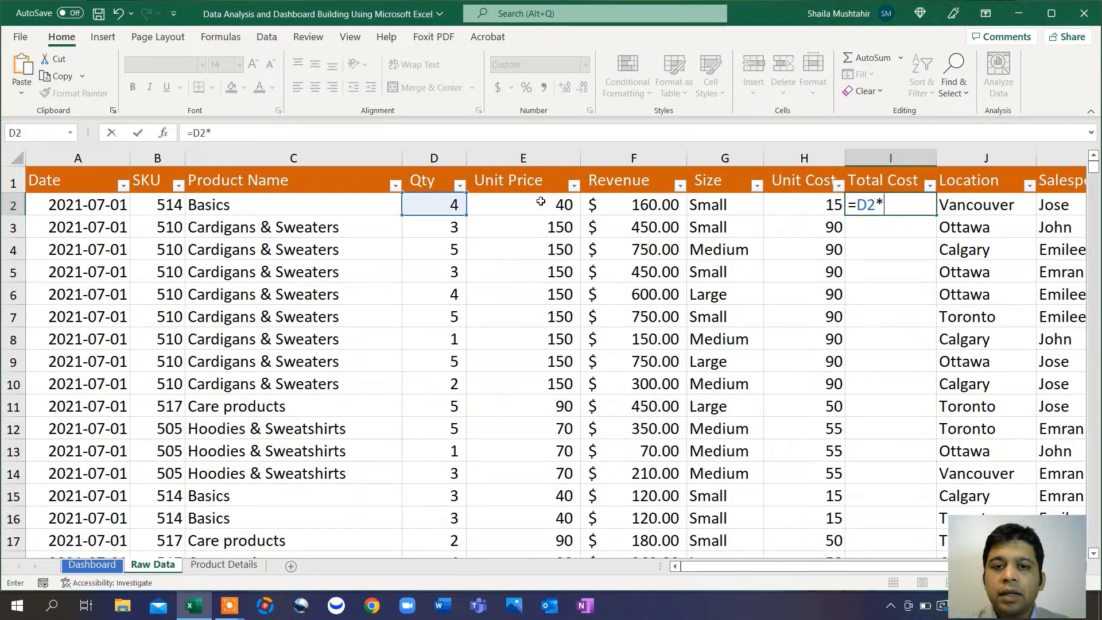
left_click(805, 209)
key("Return")
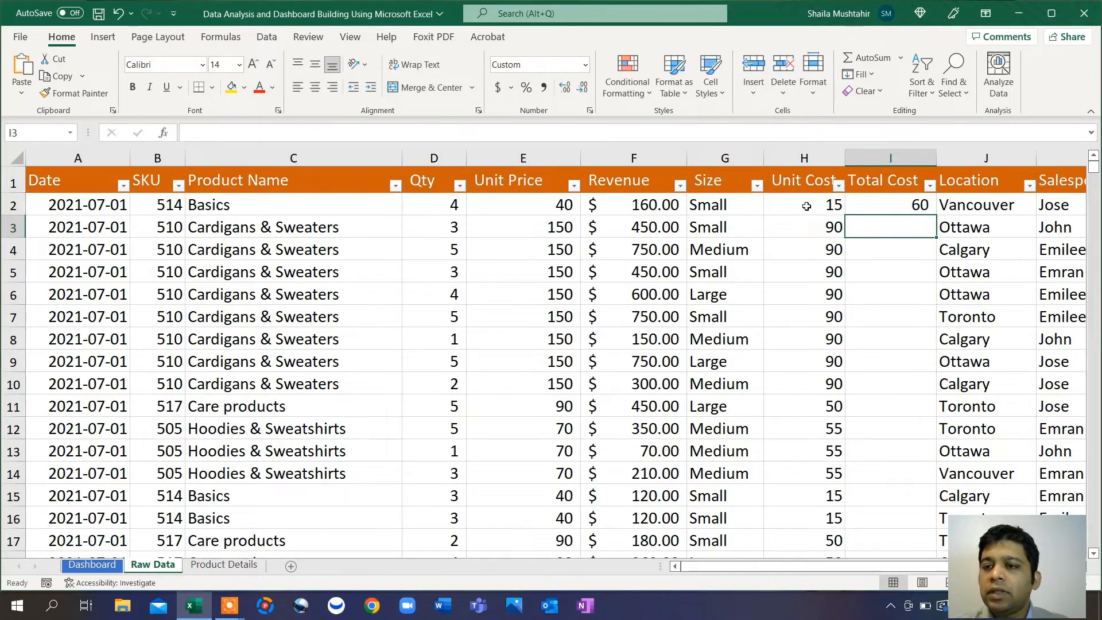
Step: Fill =D2*H2 down column I to row 268479 and select the Total Cost column to read its sum
left_click(899, 203)
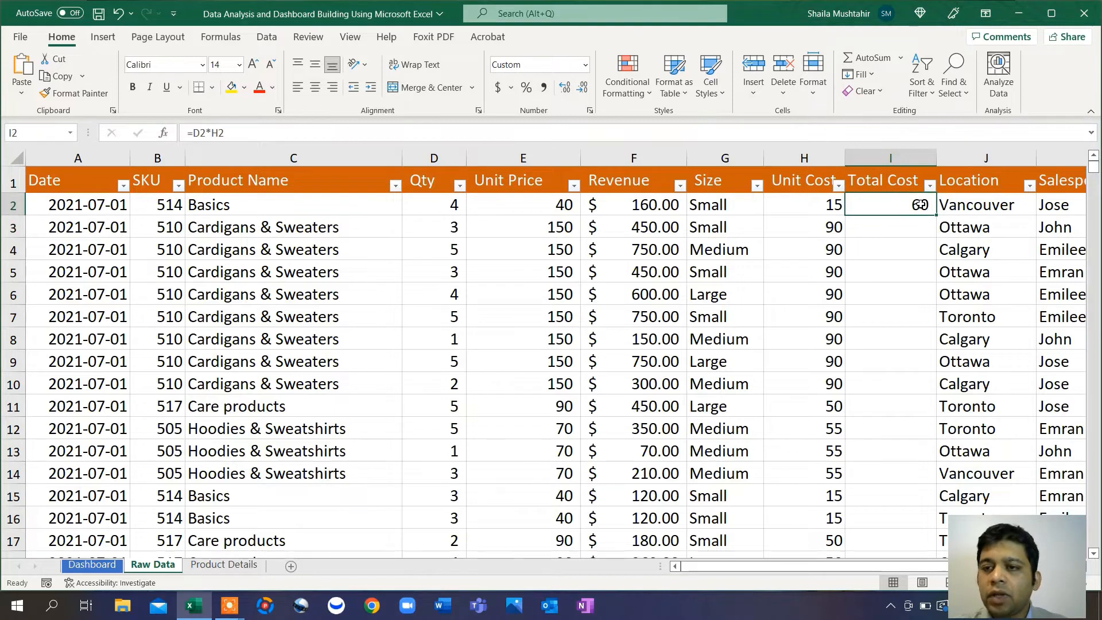
double_click(937, 216)
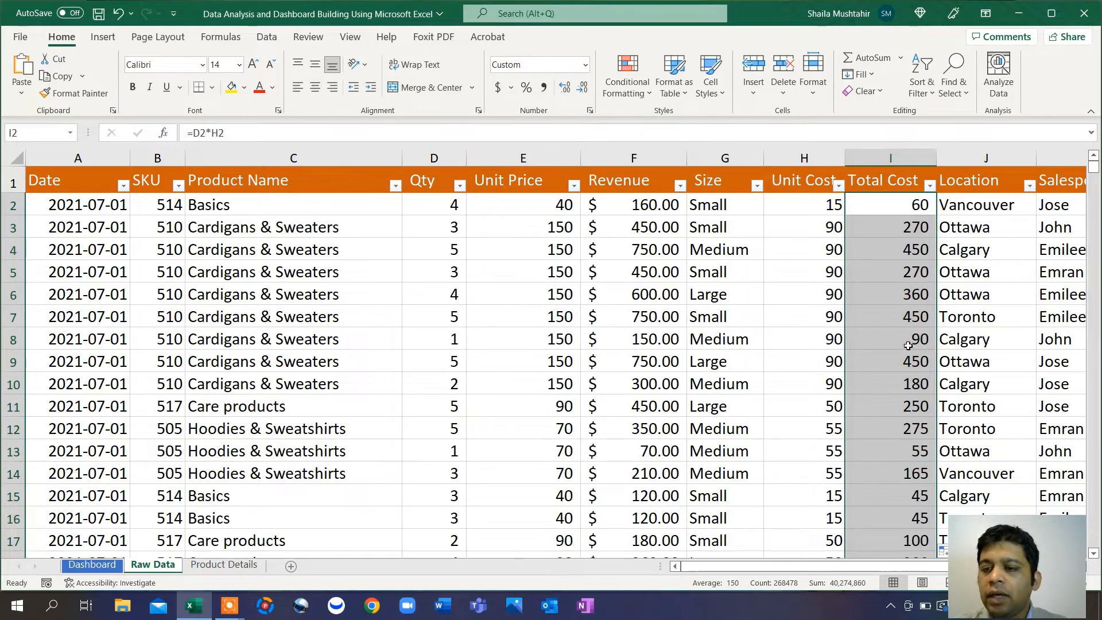
left_click(892, 207)
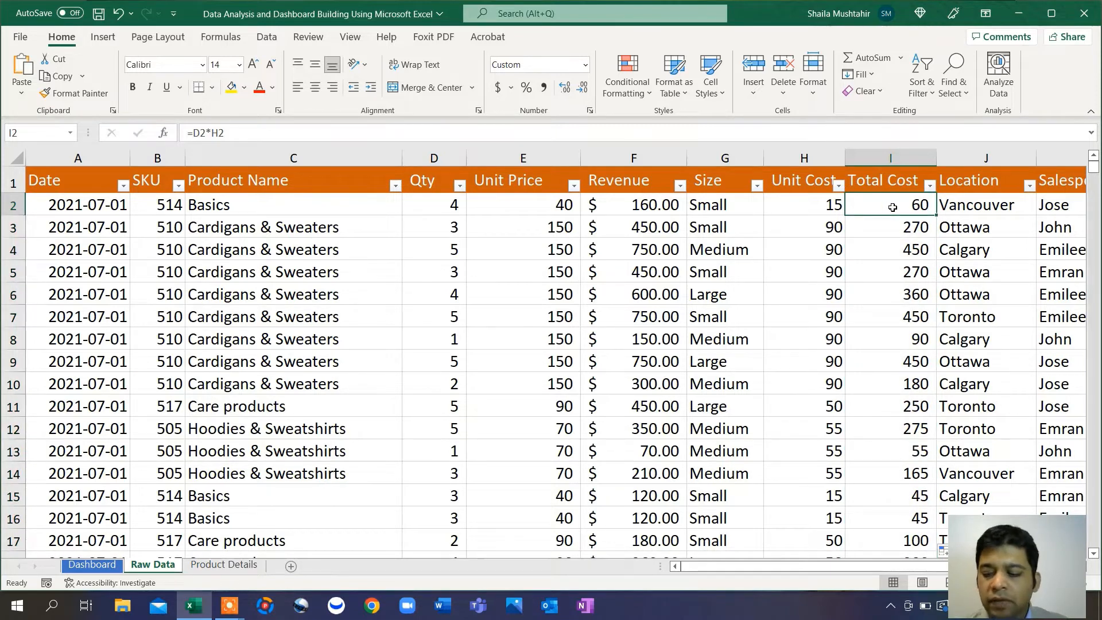
key("ctrl+shift+Down")
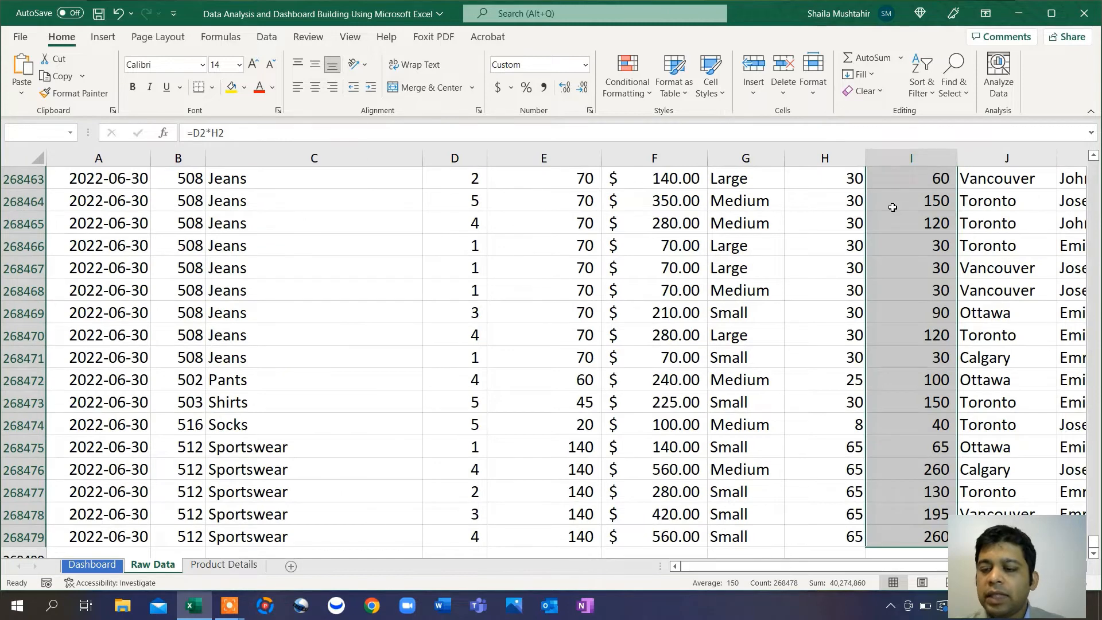
scroll(893, 207, "down", 2)
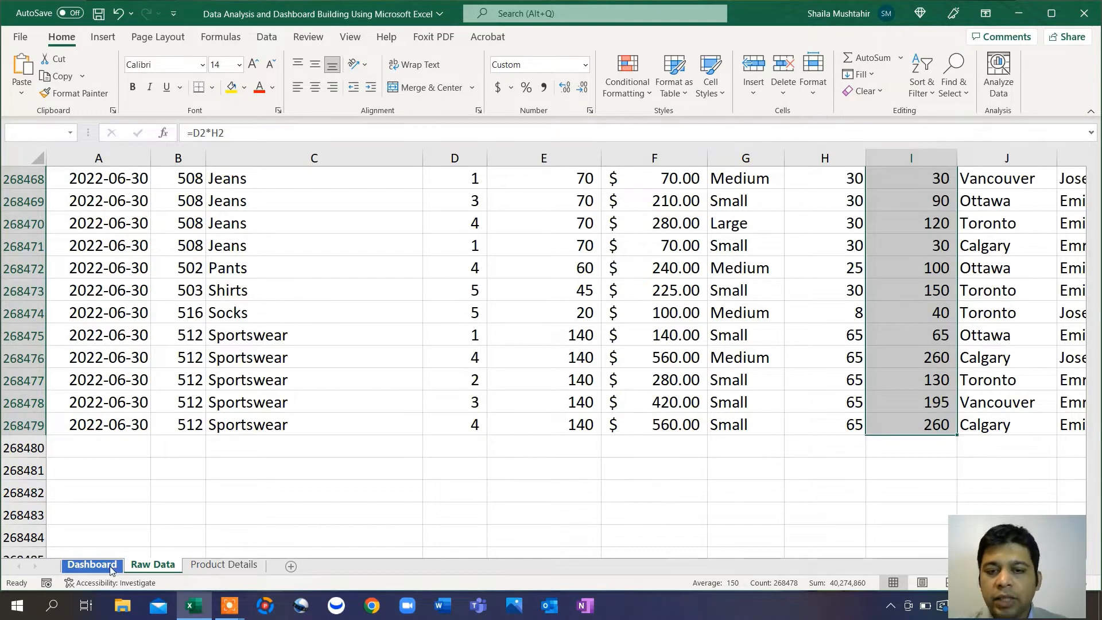
Step: Refresh the Dashboard pivot so products show Sum of Total Cost, e.g., Jackets & Coats 11324940
left_click(92, 565)
right_click(416, 447)
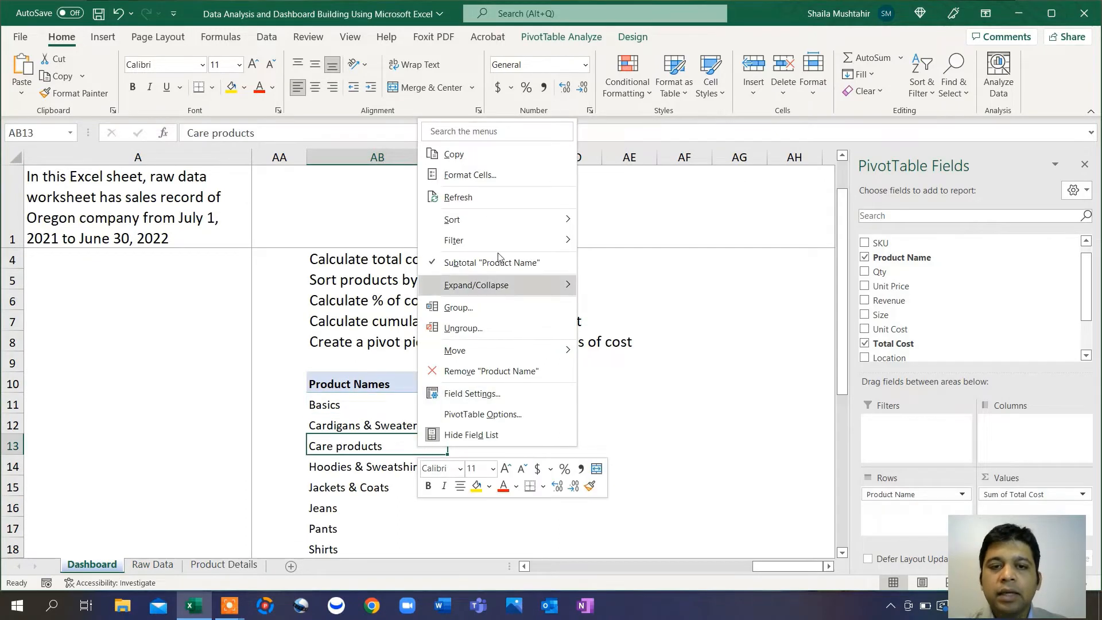
left_click(477, 196)
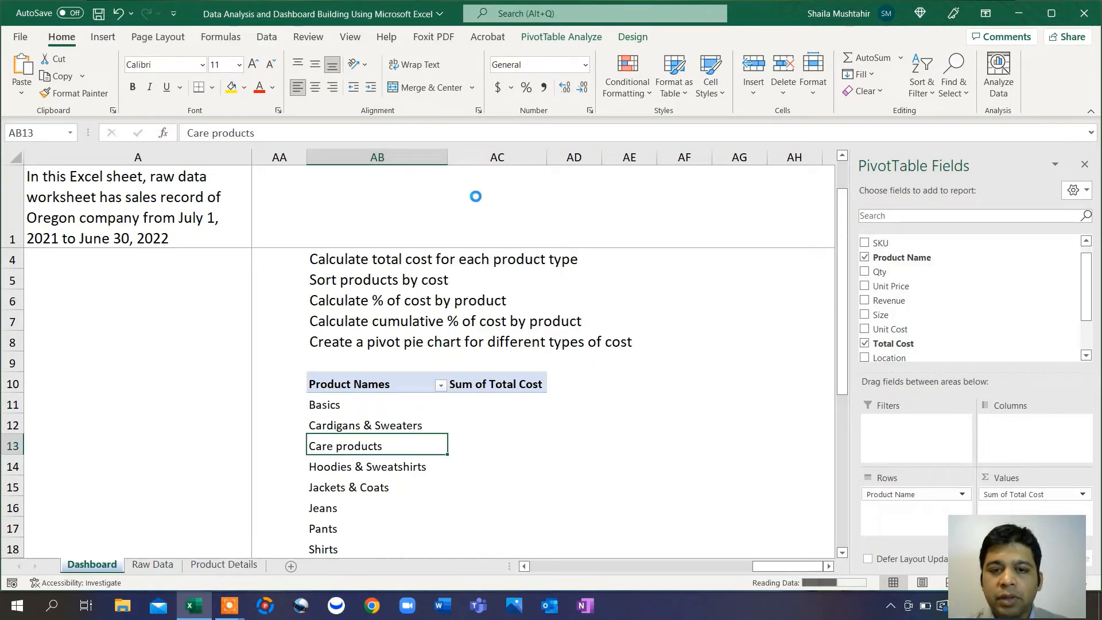
scroll(522, 452, "down", 5)
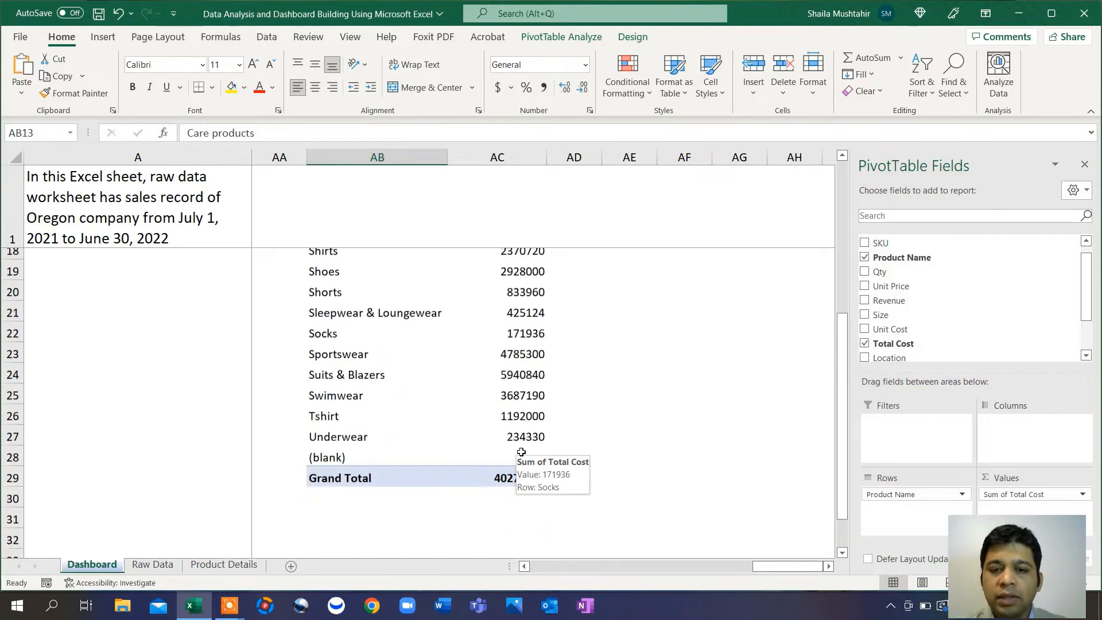
scroll(521, 452, "up", 3)
scroll(521, 452, "up", 1)
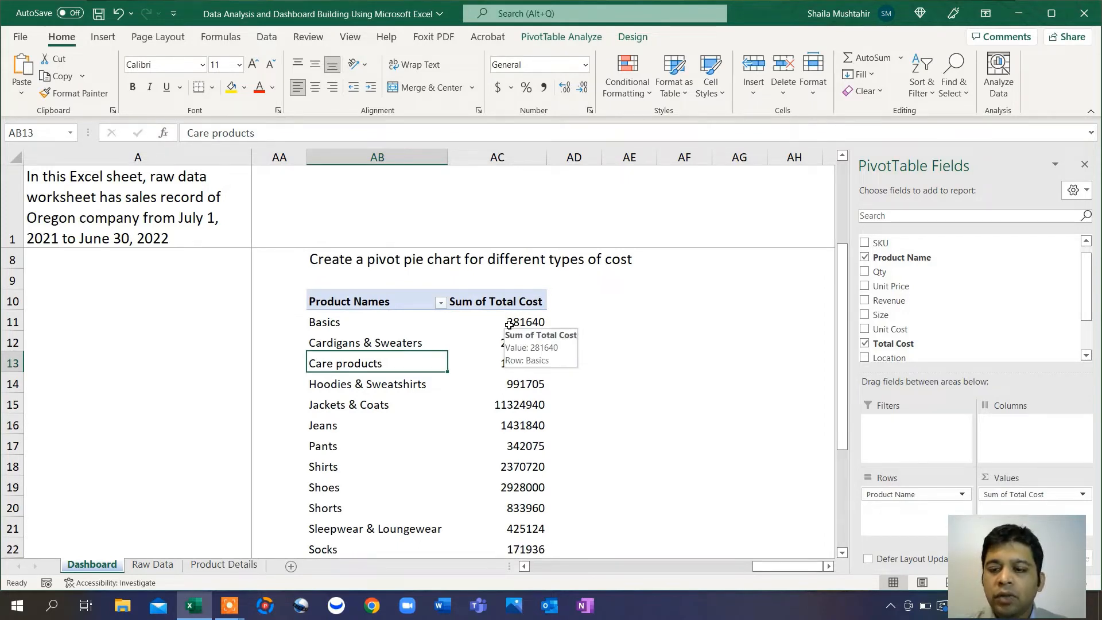
Step: Format the Sum of Total Cost values as Currency with 0 decimal places
left_click(996, 493)
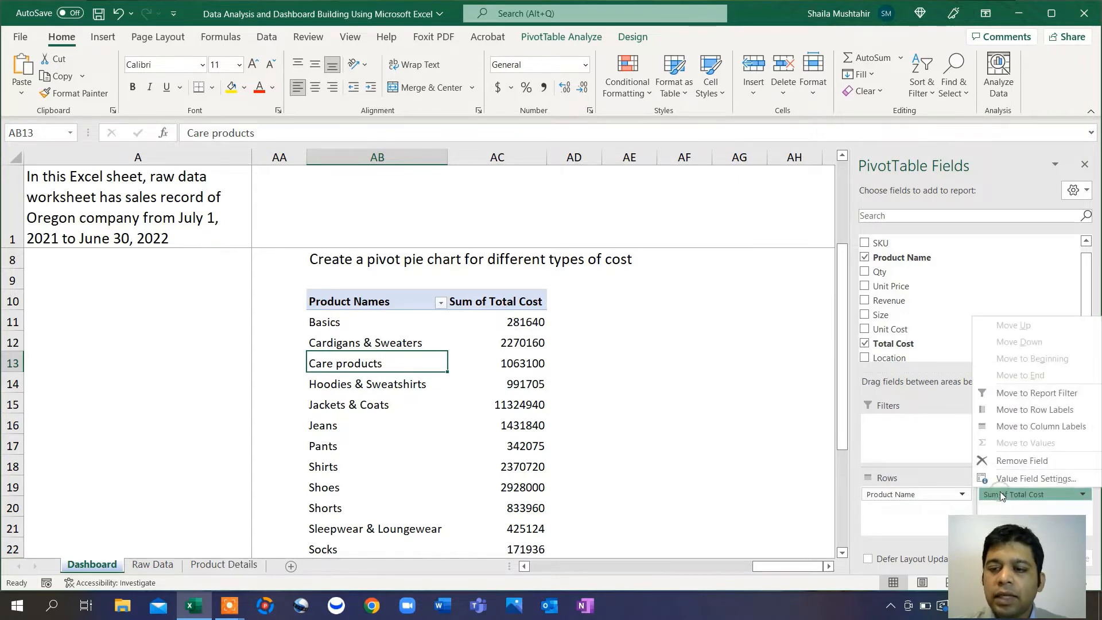
left_click(1031, 479)
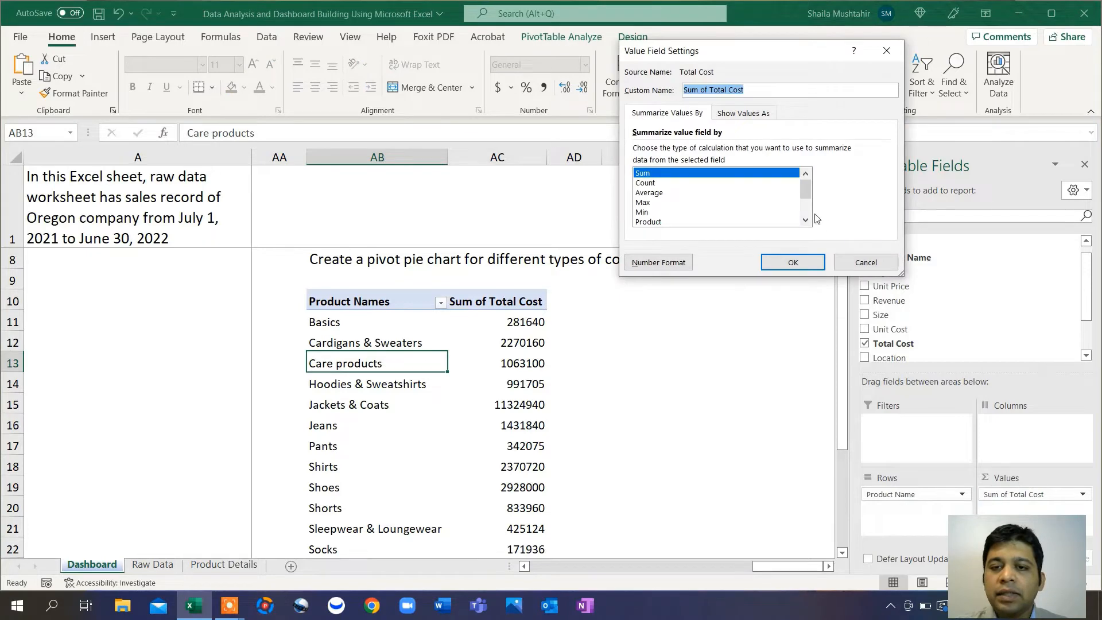
left_click(663, 265)
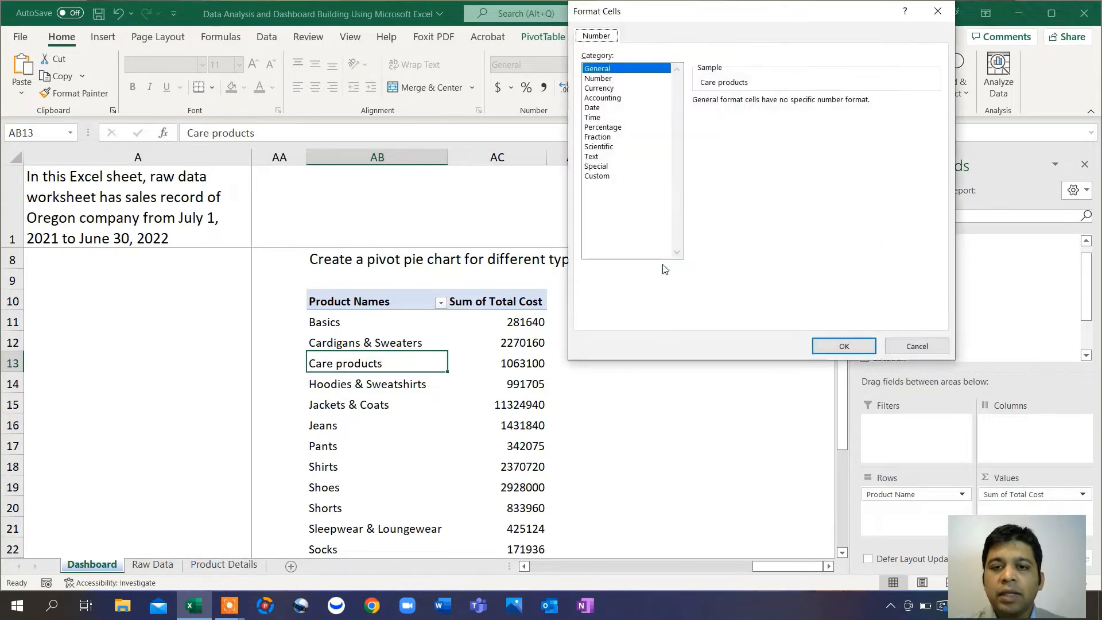
left_click(603, 89)
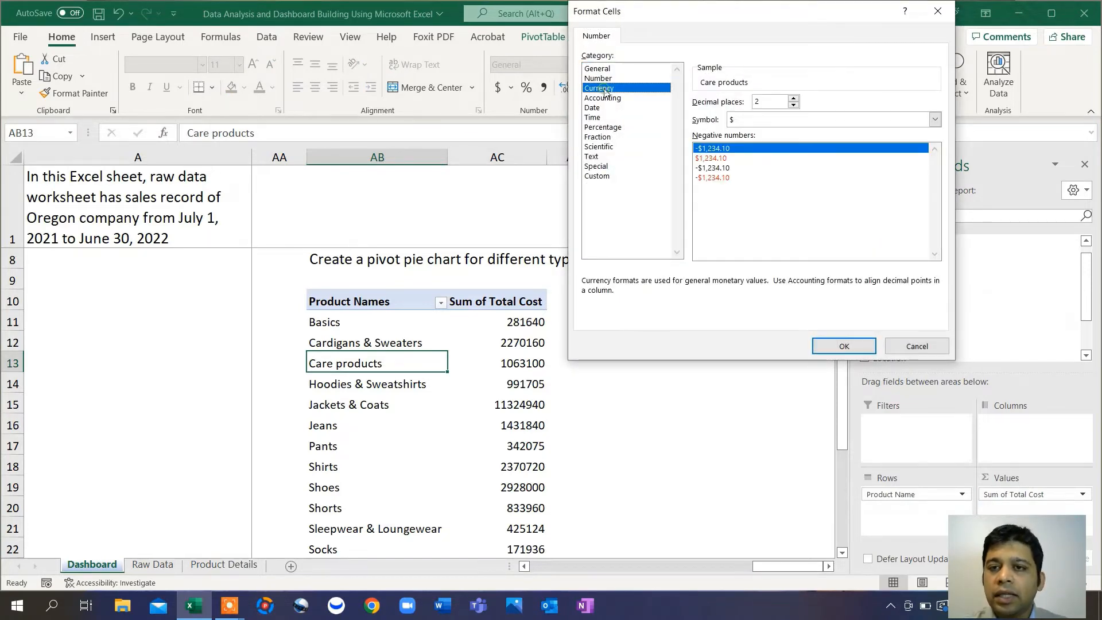
left_click(794, 106)
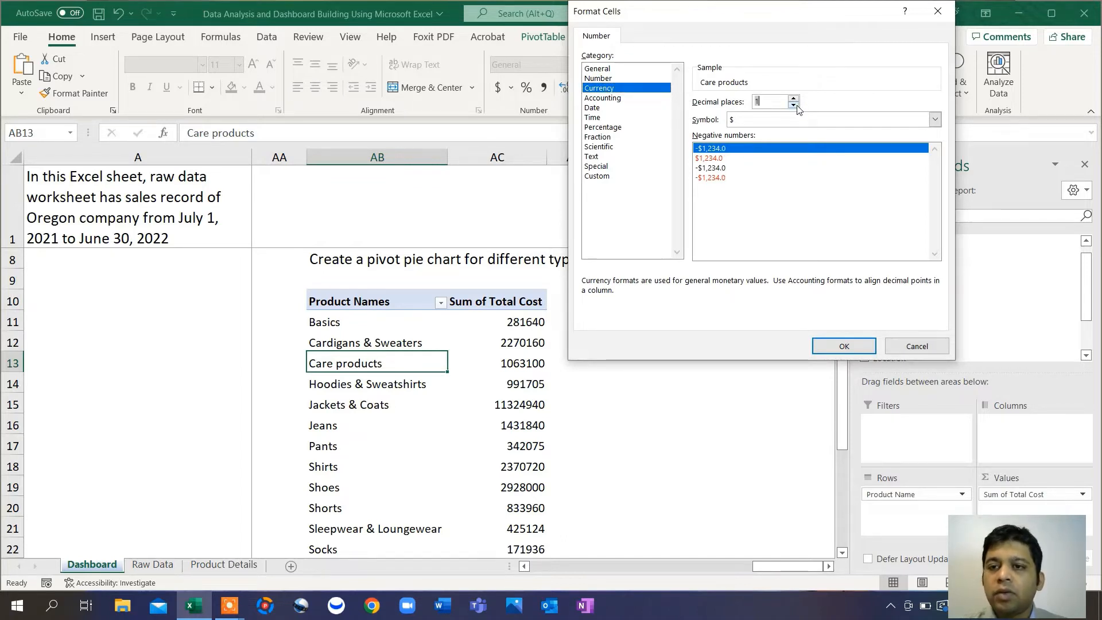
left_click(794, 106)
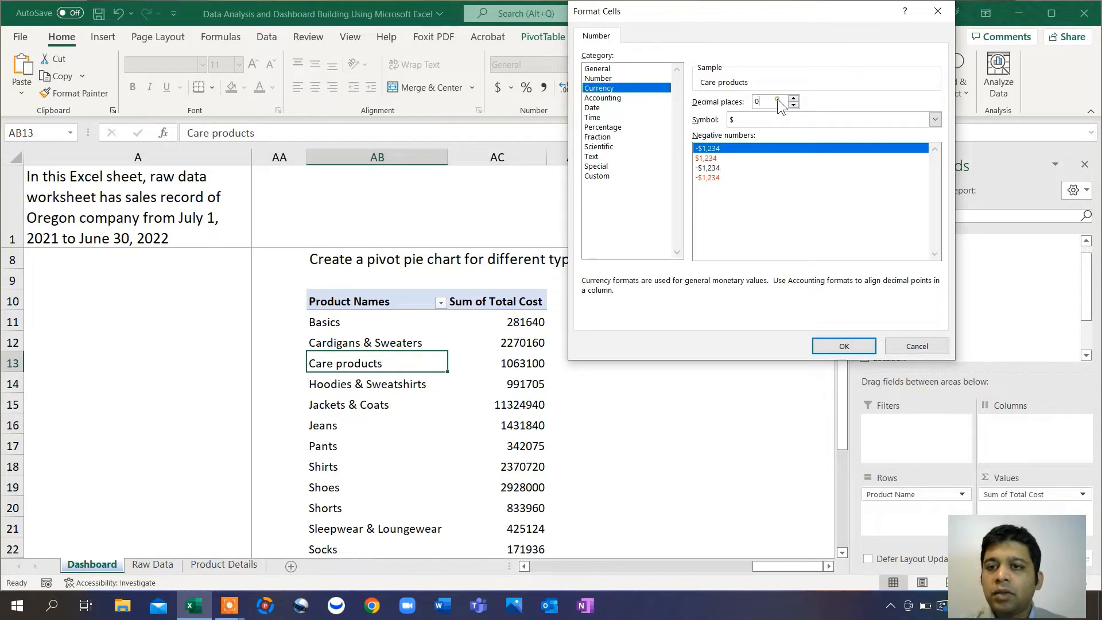
left_click(777, 101)
left_click(839, 346)
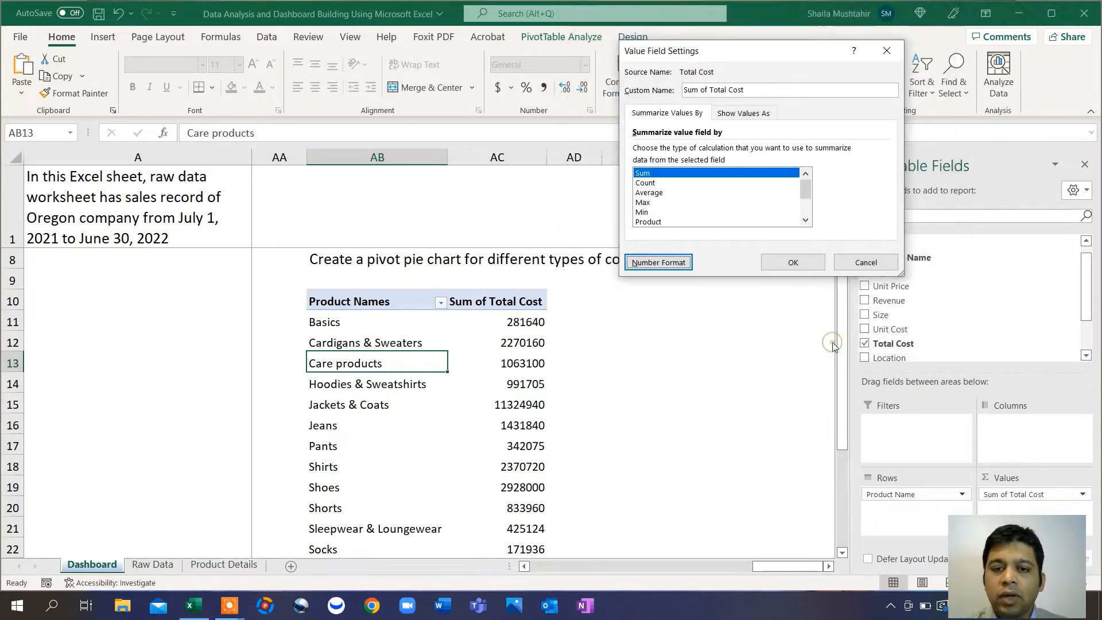
left_click(806, 262)
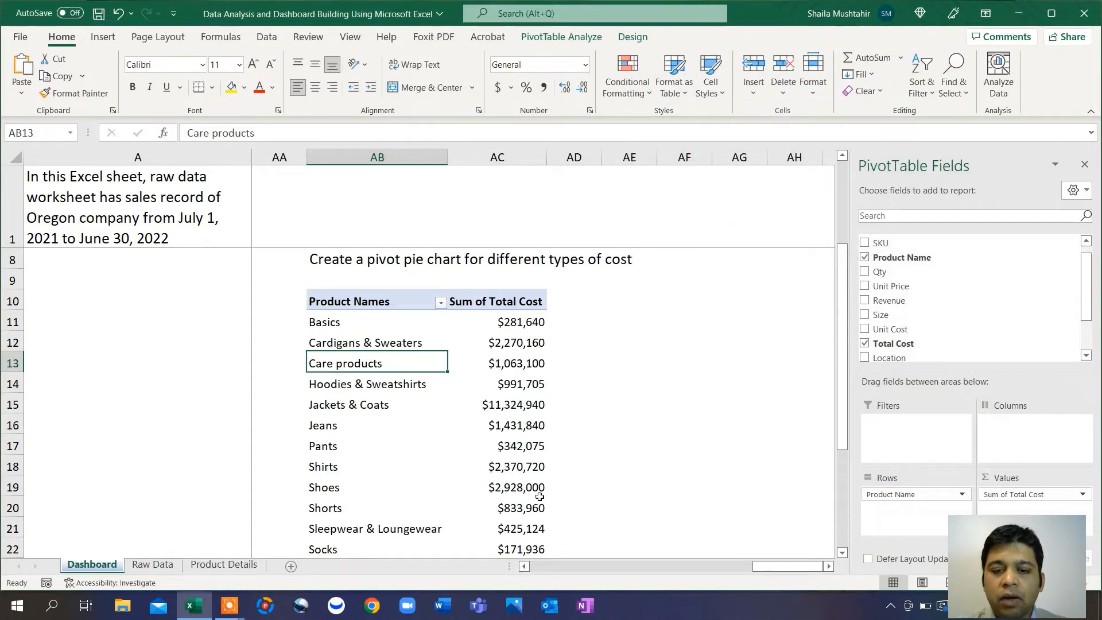
scroll(540, 497, "down", 2)
scroll(539, 496, "up", 2)
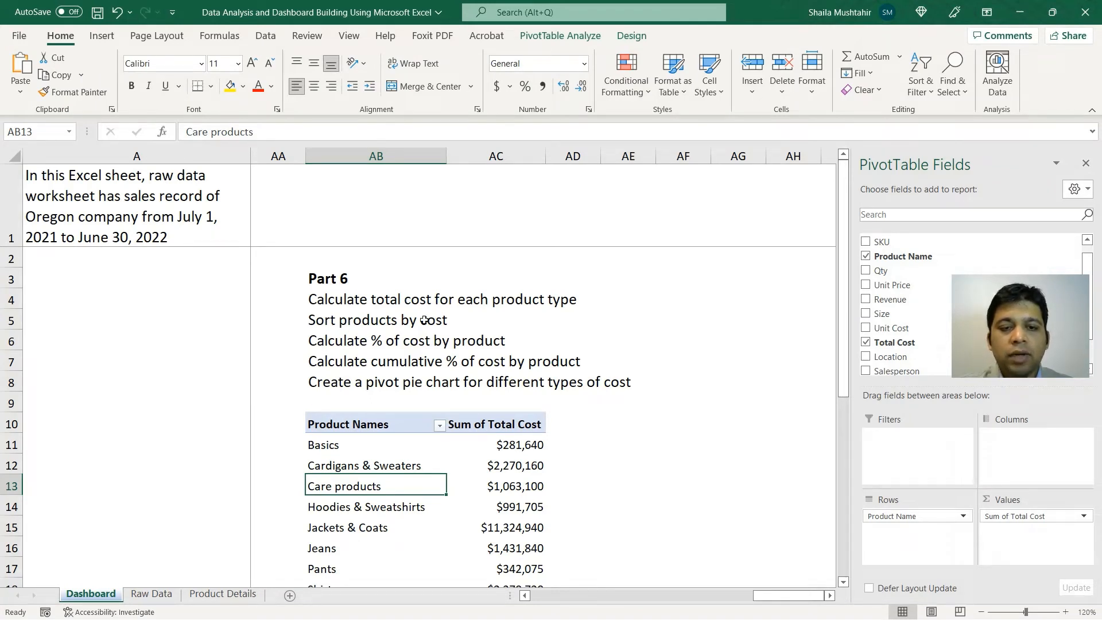
scroll(424, 320, "down", 1)
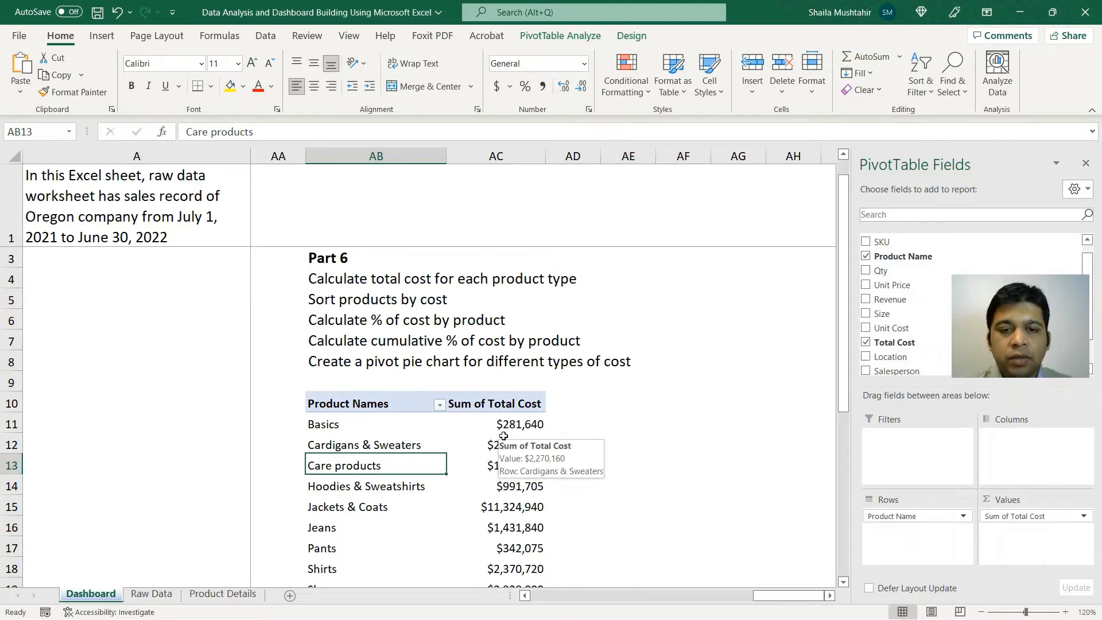
Step: Sort the pivot's products by Sum of Total Cost, largest to smallest
right_click(520, 425)
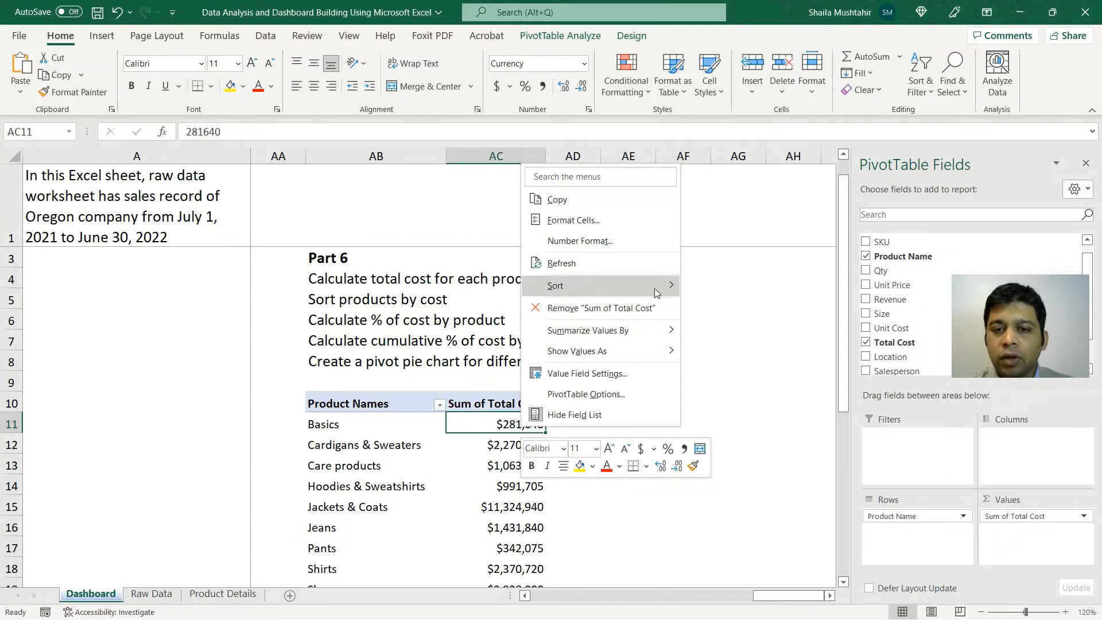
mouse_move(656, 290)
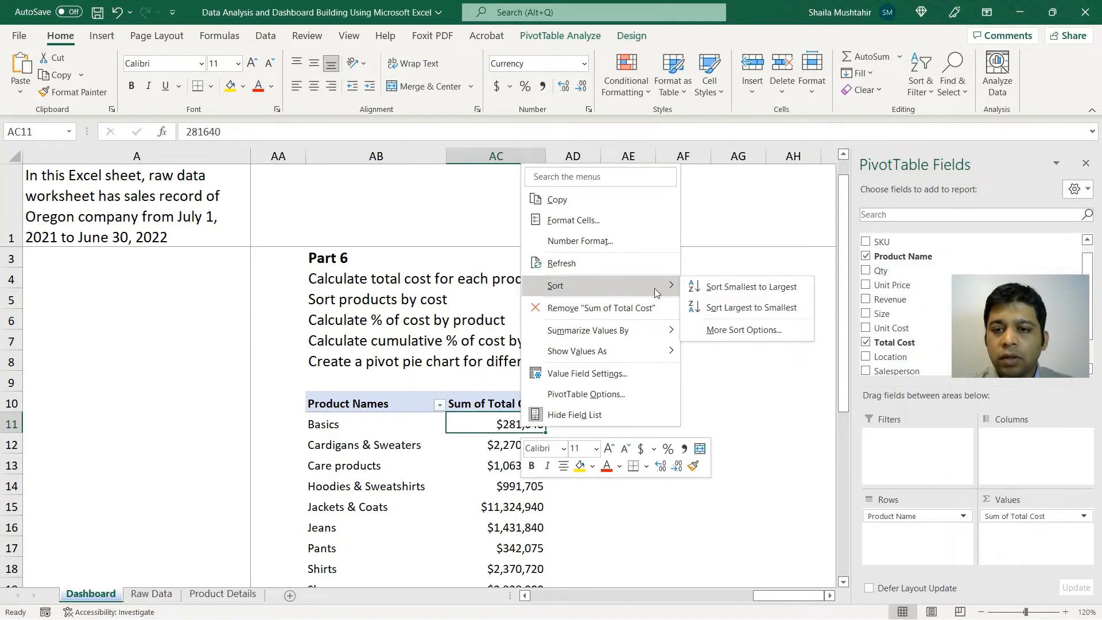
left_click(764, 304)
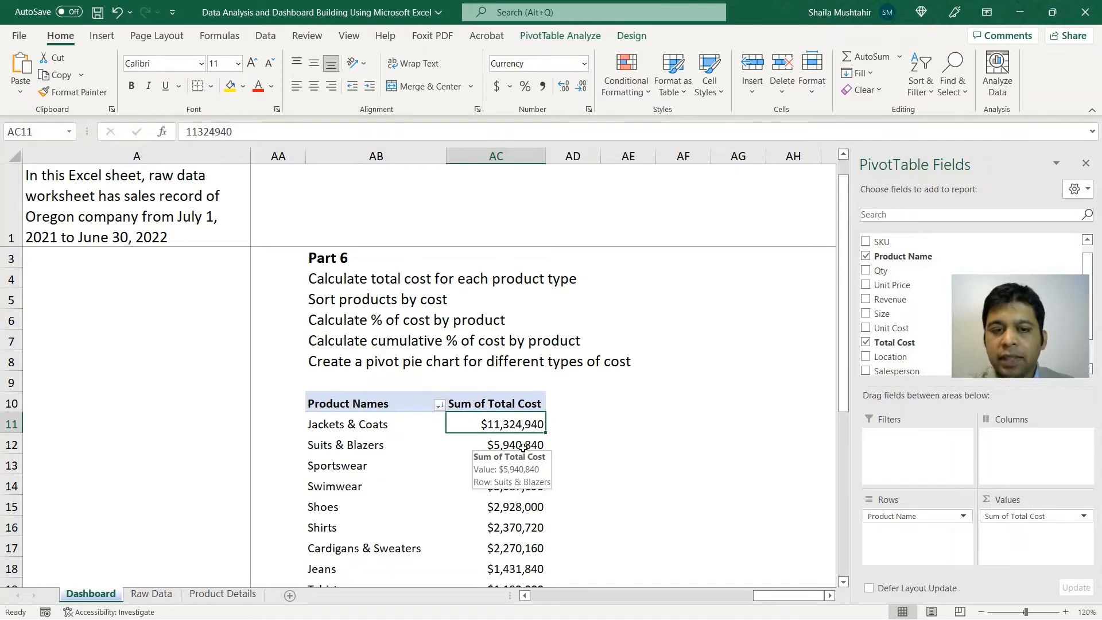
scroll(514, 540, "down", 4)
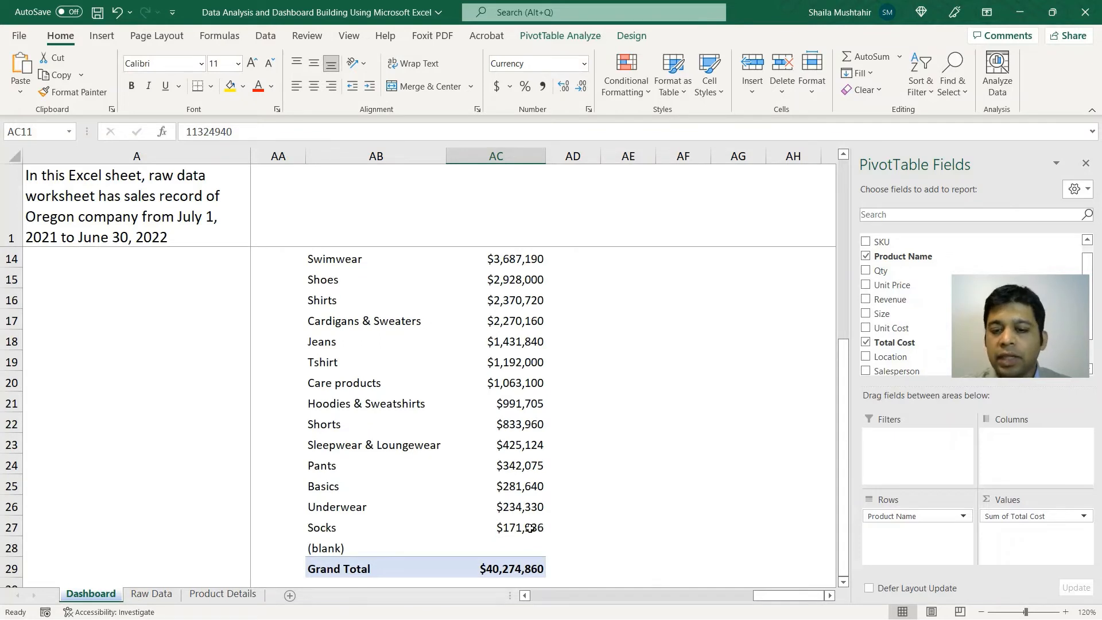
scroll(529, 528, "up", 3)
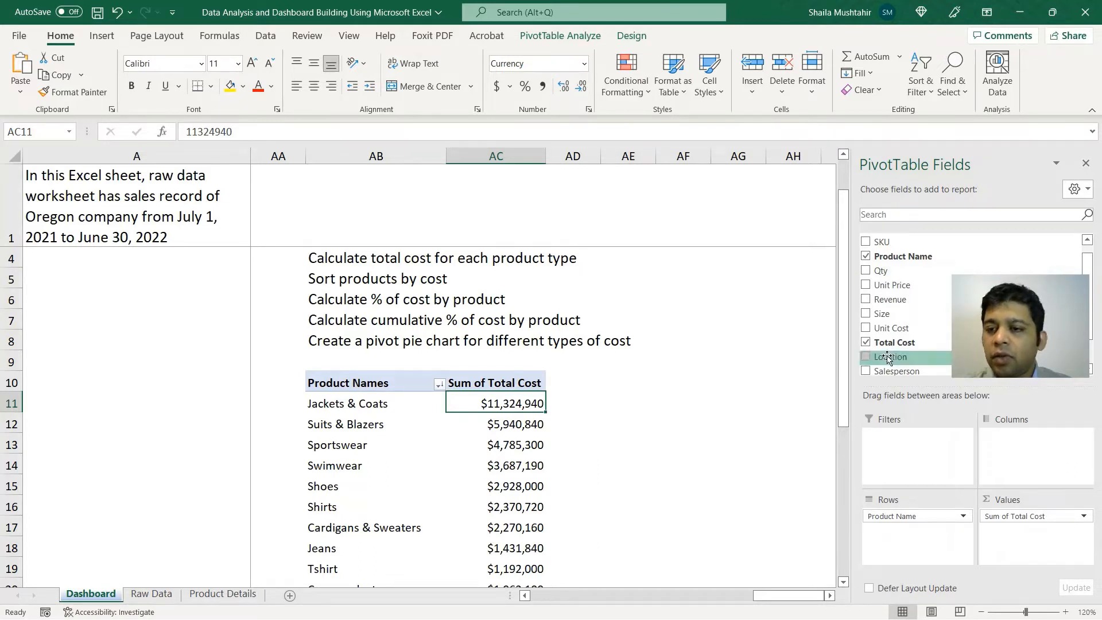
Step: Add Total Cost to Values again, then head the two cost columns '$' and '%'
left_click_drag(907, 346, 1015, 545)
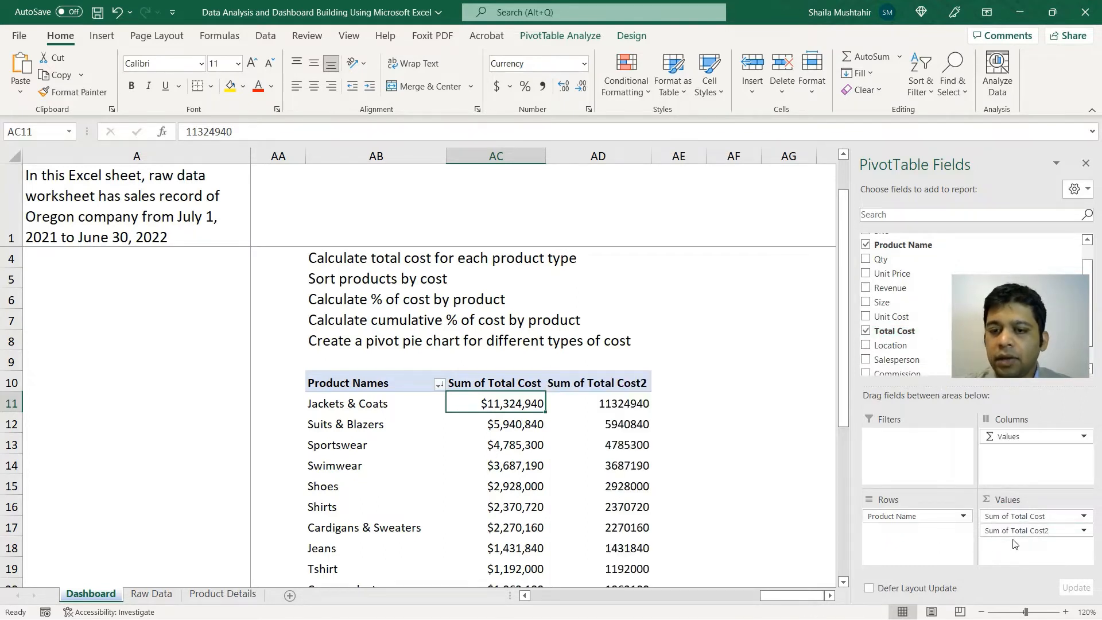
left_click(613, 383)
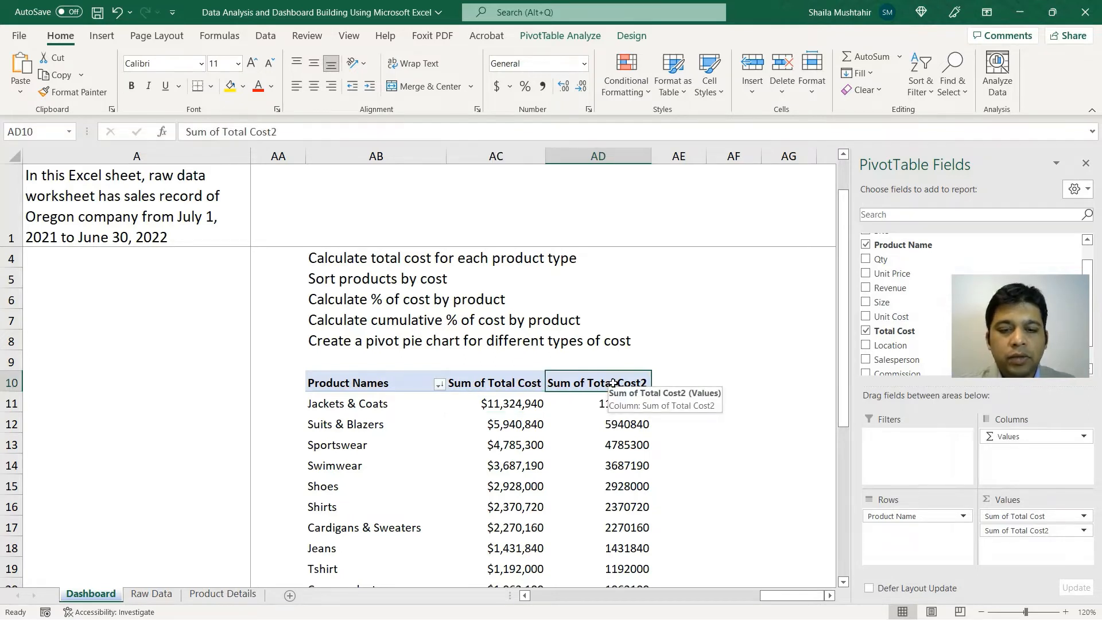
key("Left")
type("$")
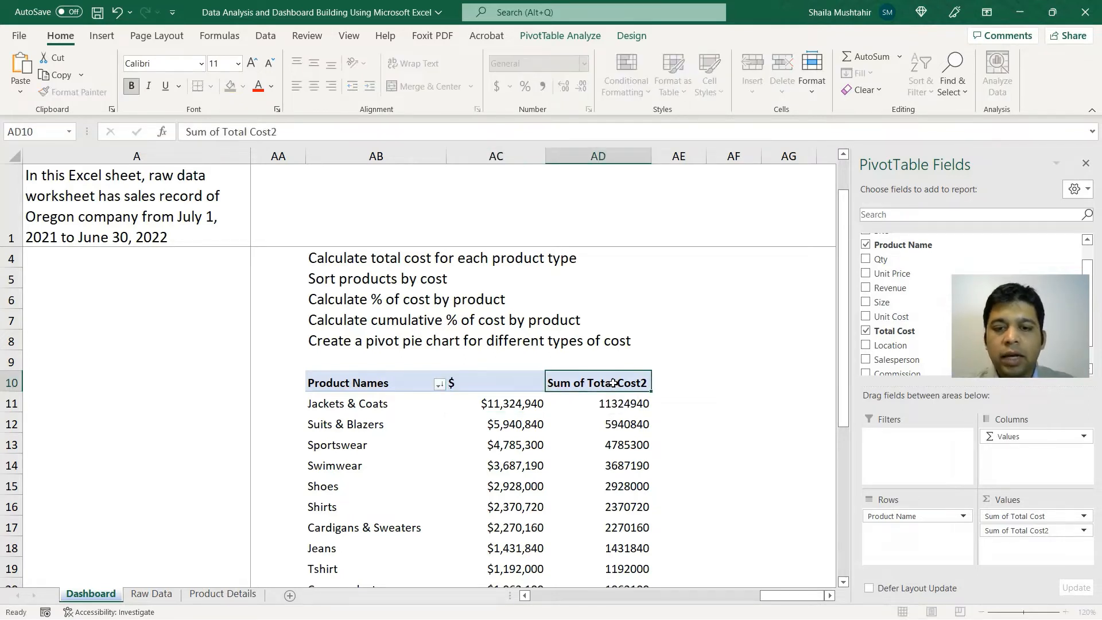
key("Tab")
type("%")
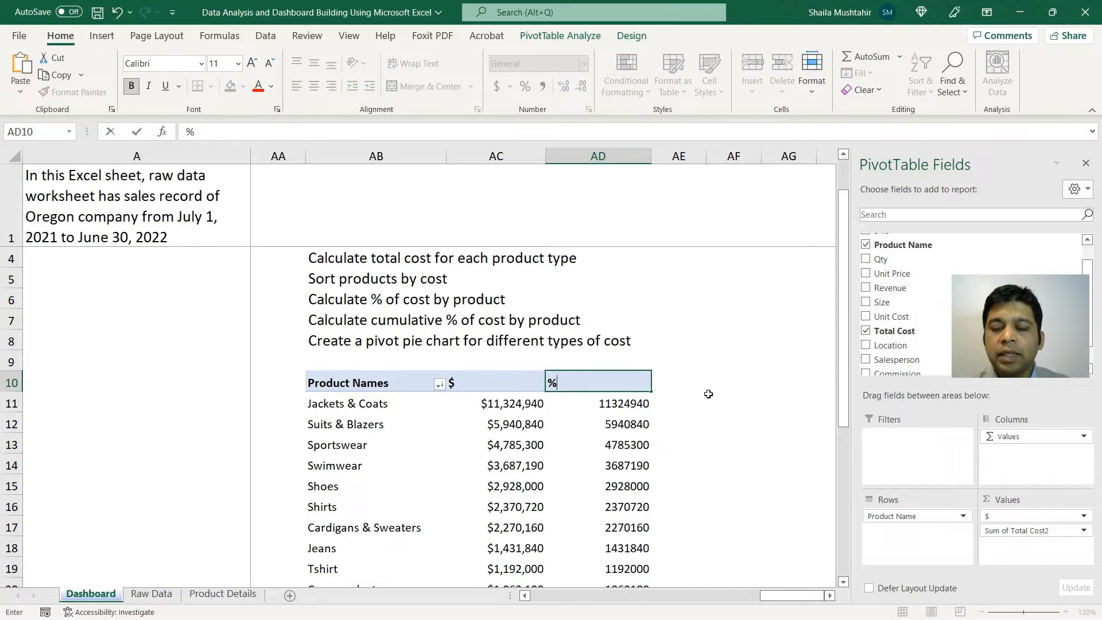
left_click(709, 396)
Step: Show the % column as % of Grand Total, e.g., Jackets & Coats 28.12%
right_click(628, 411)
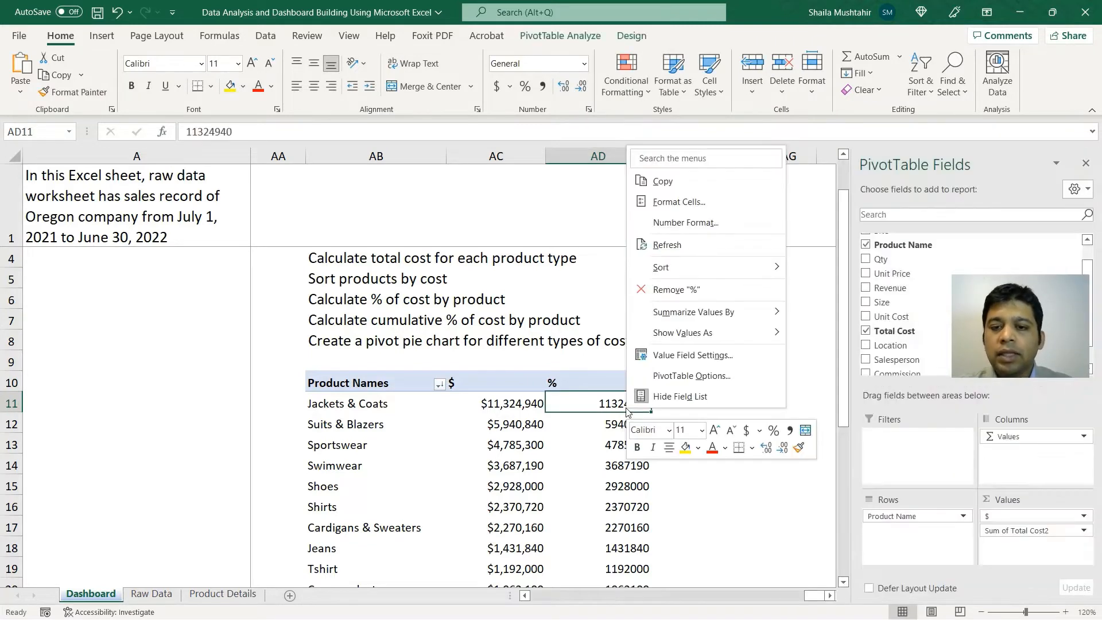
mouse_move(710, 330)
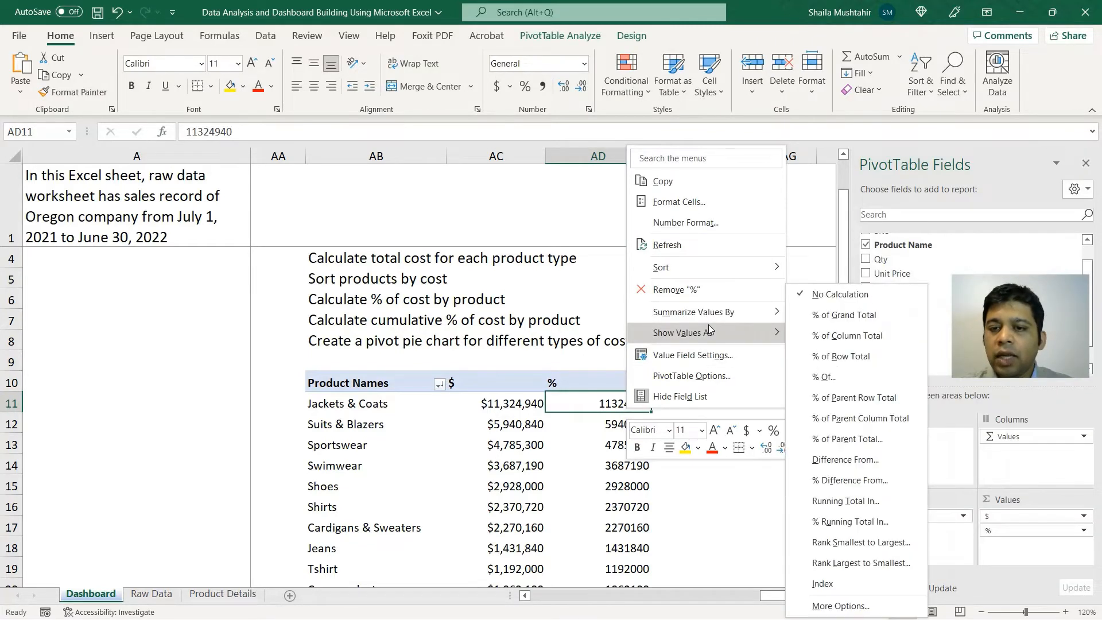
left_click(844, 315)
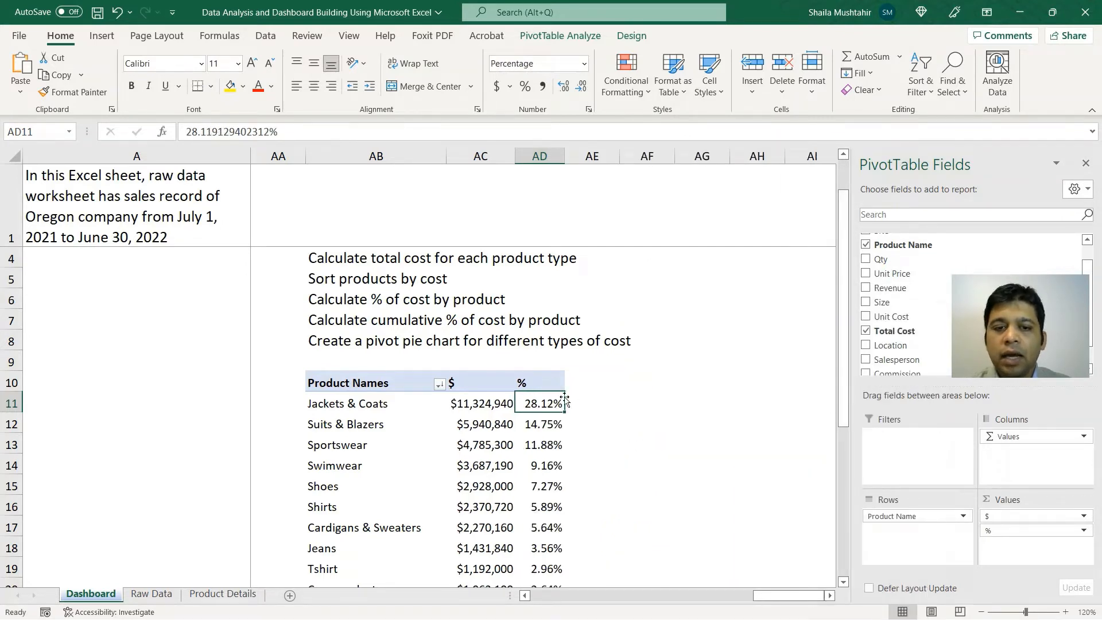
scroll(565, 398, "down", 1)
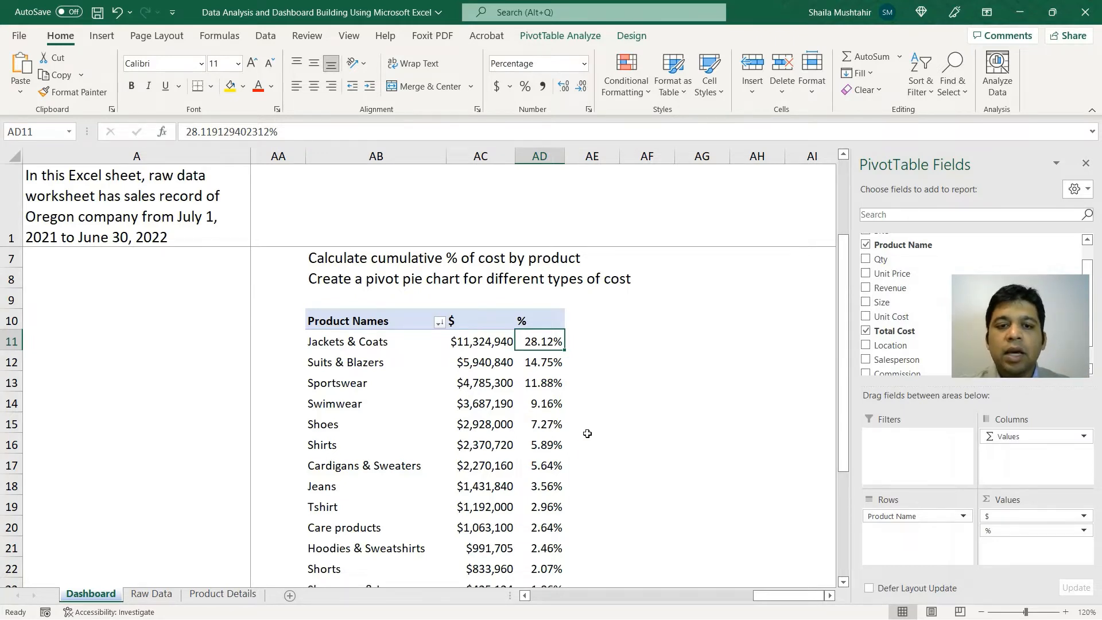
scroll(587, 433, "up", 1)
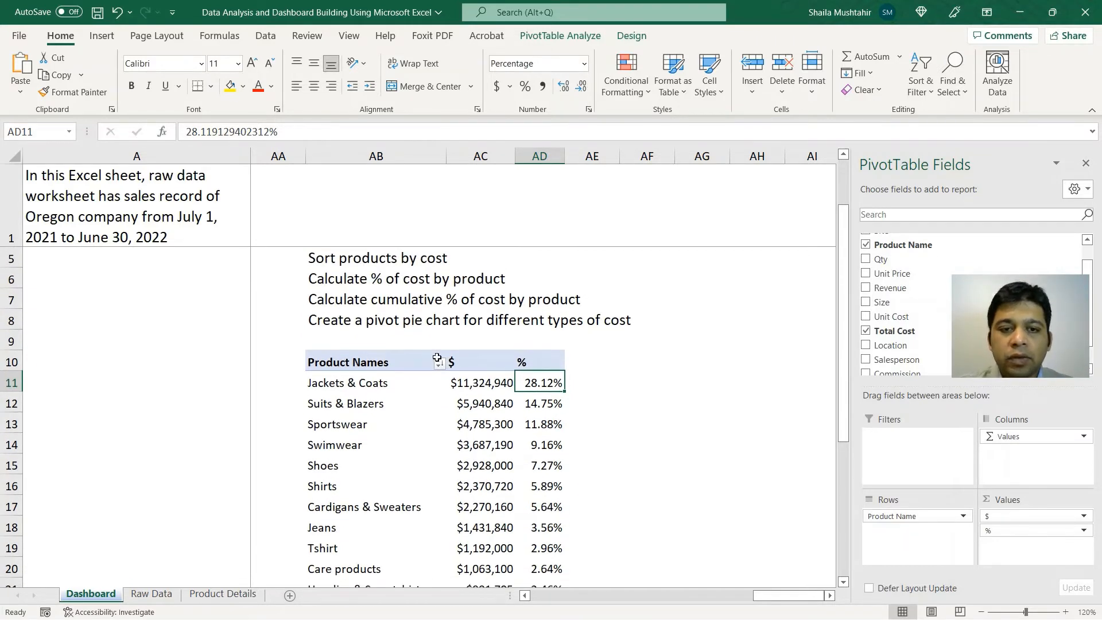
scroll(362, 297, "up", 1)
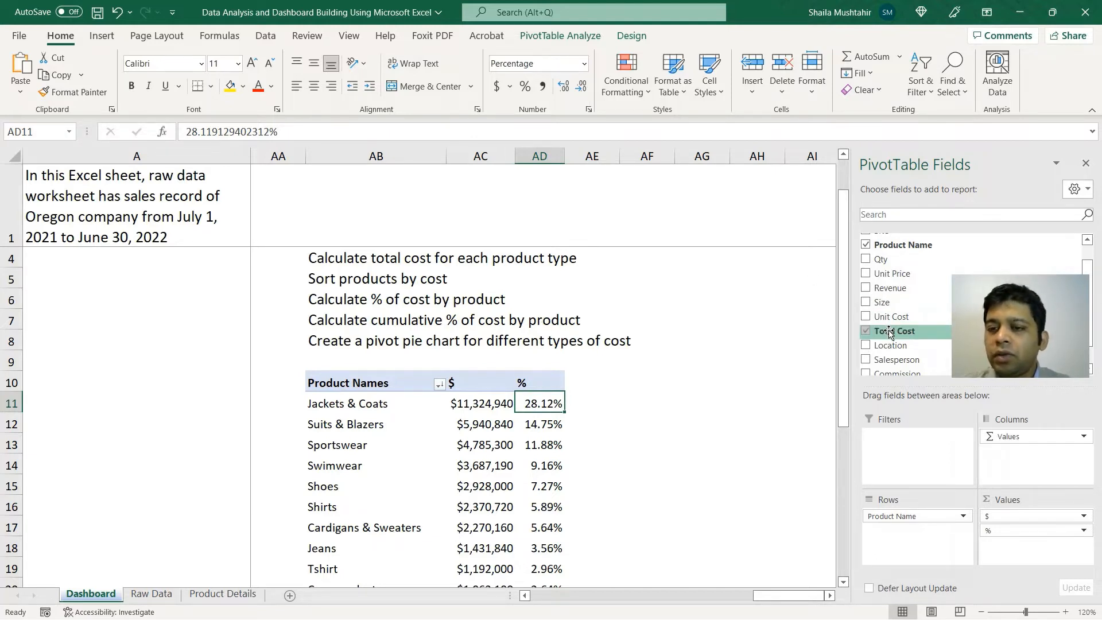
Step: Add a third Total Cost value column and title its header 'Cumulative %'
mouse_move(889, 332)
left_mouse_down()
mouse_move(913, 345)
mouse_move(1014, 528)
left_mouse_up()
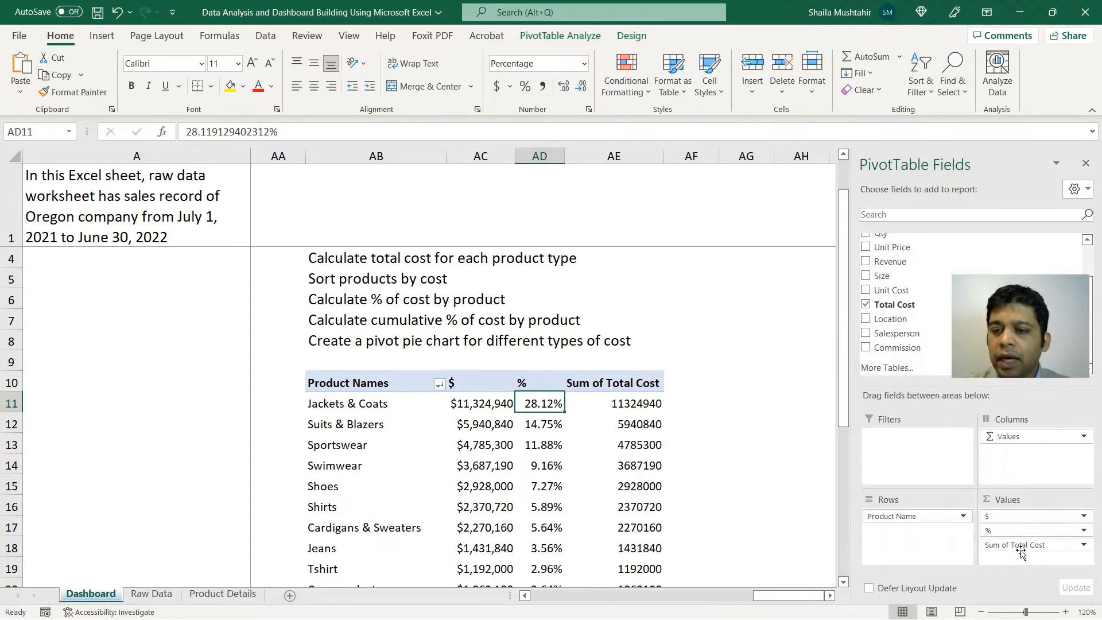
left_click(645, 386)
type("Cu")
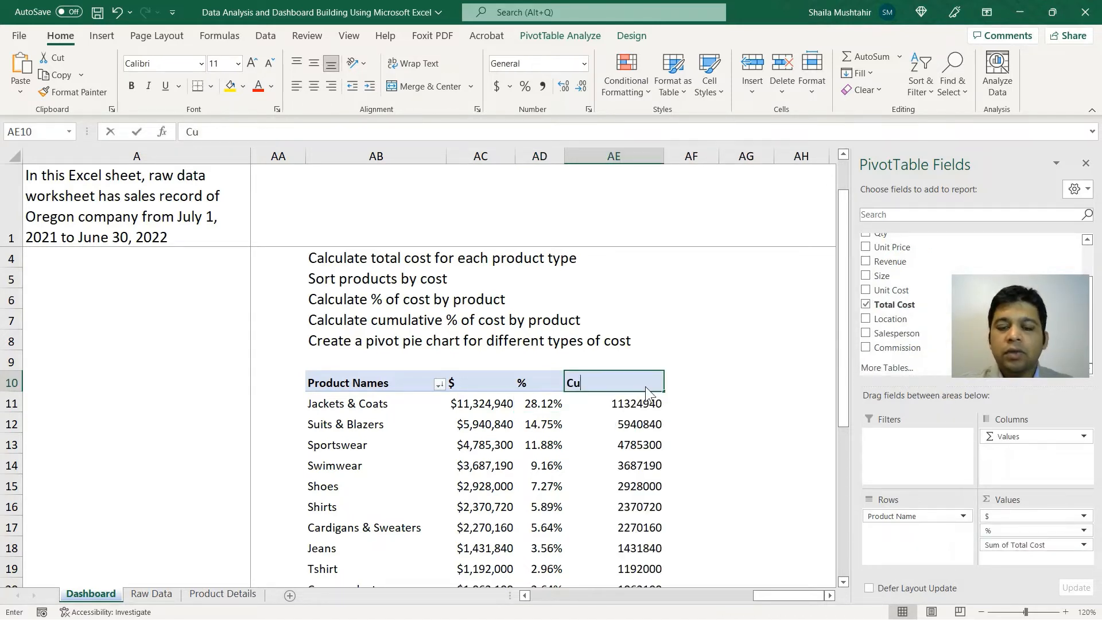
type("mulative ")
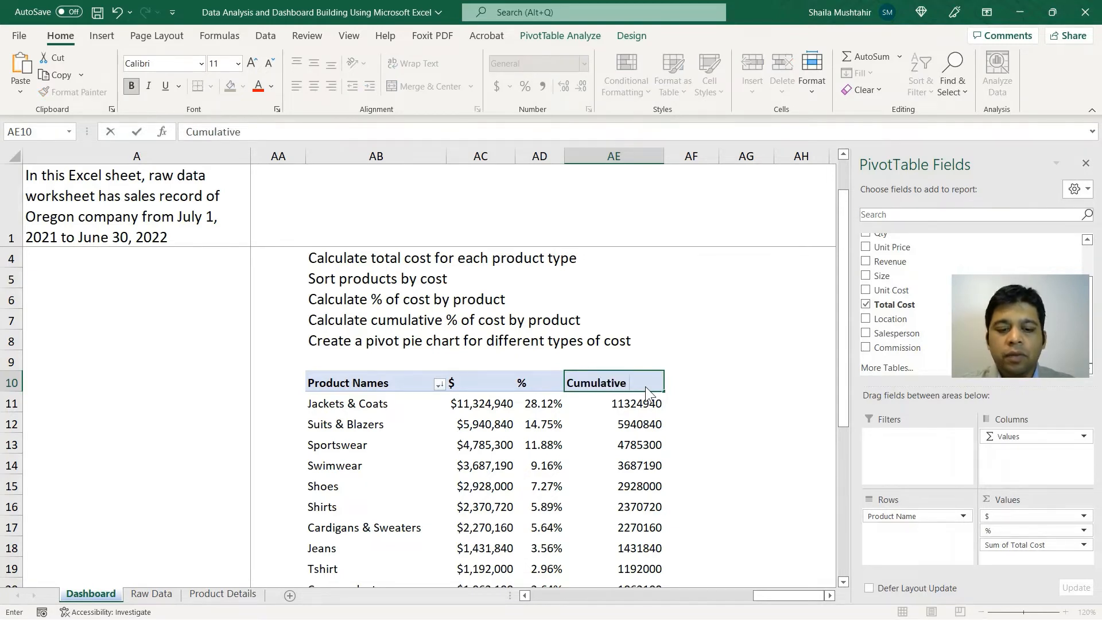
type("%")
key("Return")
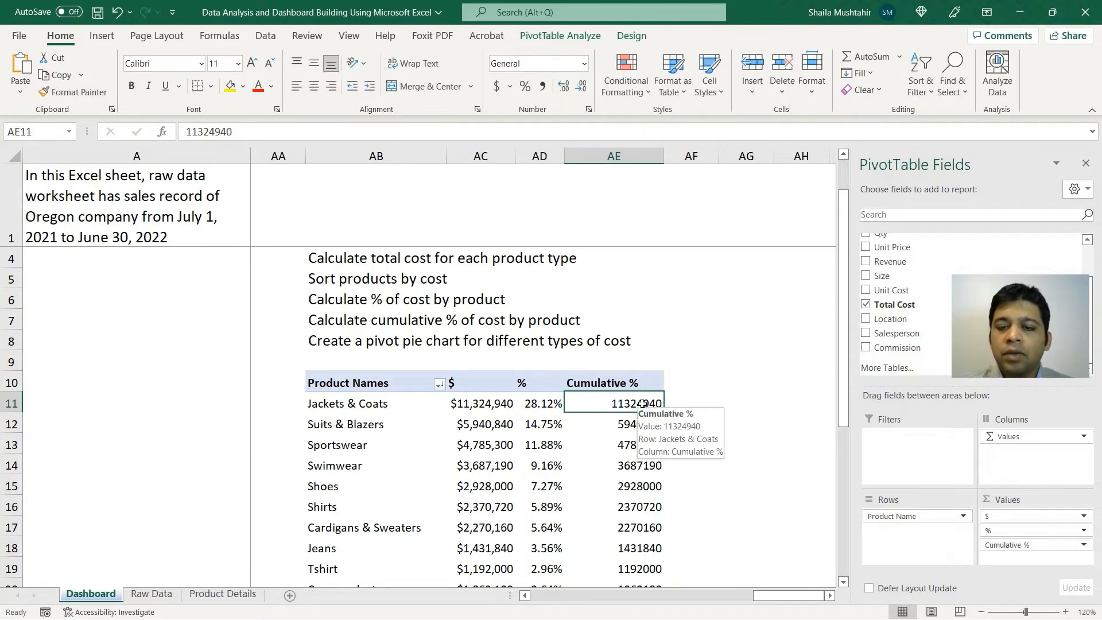
Step: Show Cumulative % as % Running Total In with base field Product Name
right_click(644, 405)
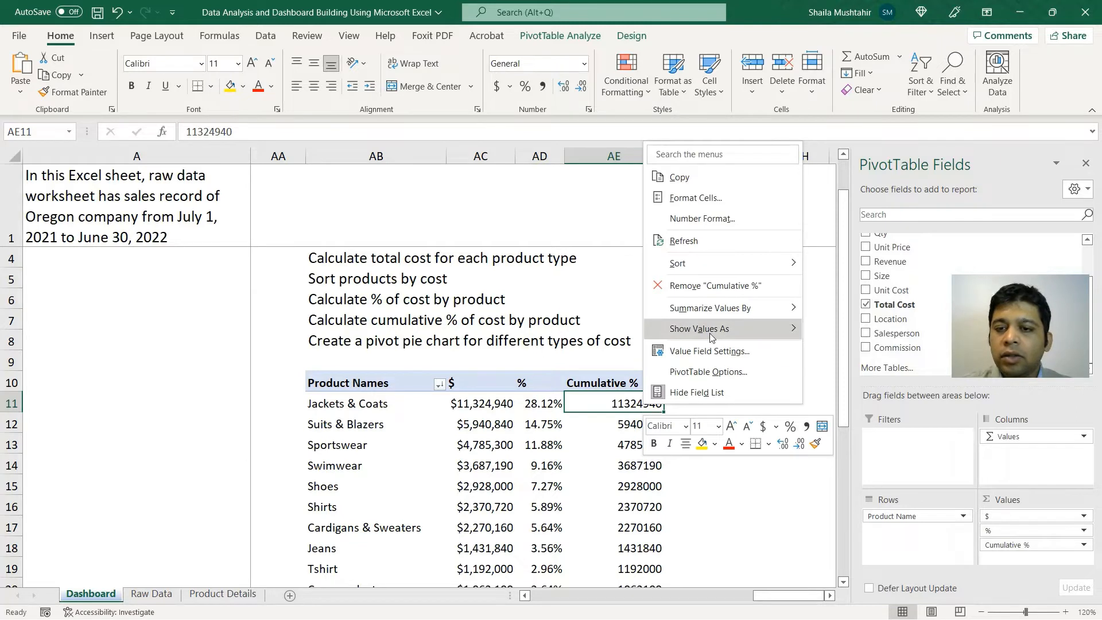
mouse_move(709, 333)
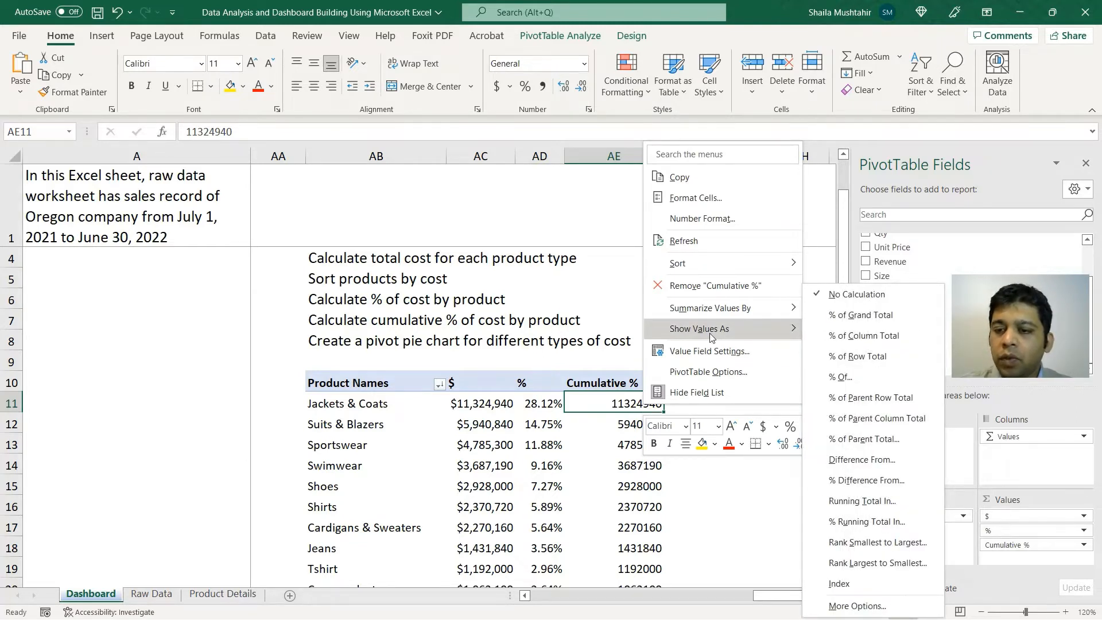
left_click(893, 525)
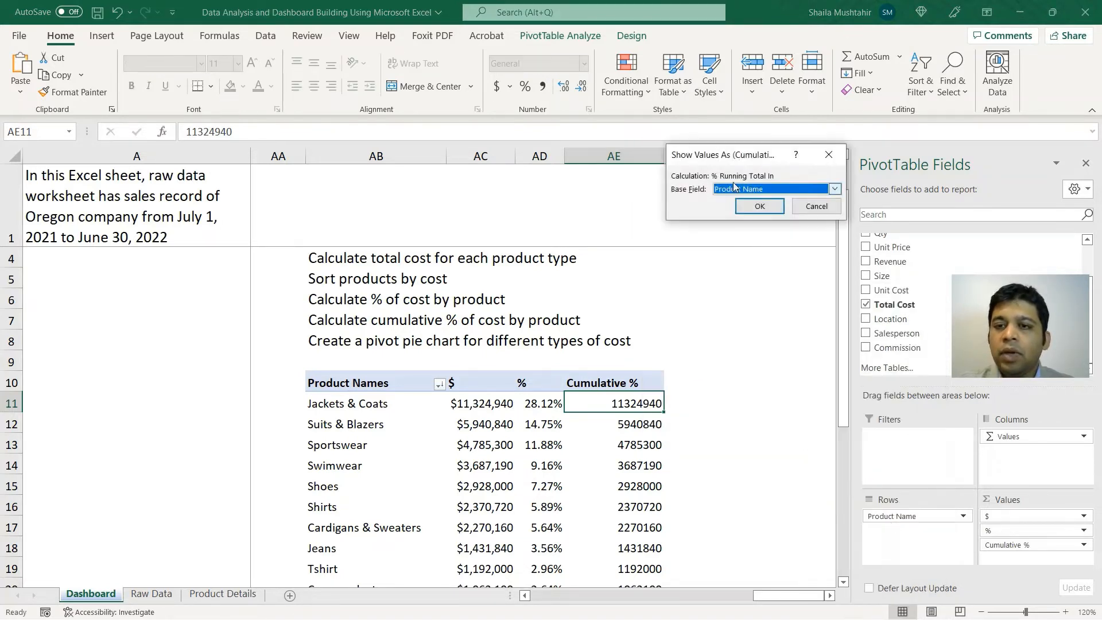
left_click(752, 207)
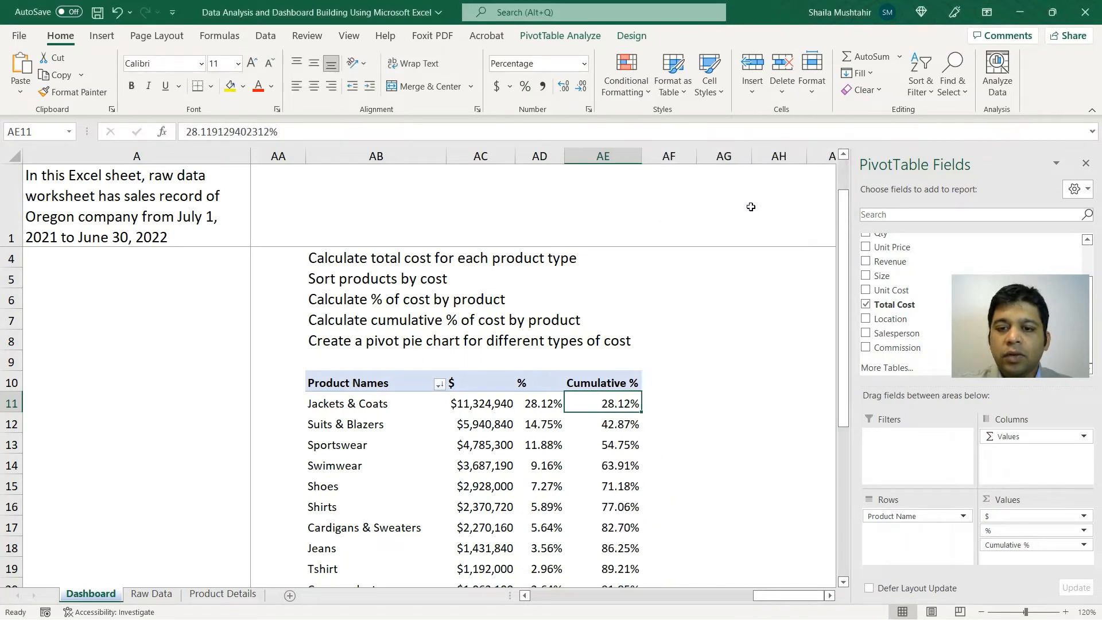
scroll(717, 375, "down", 2)
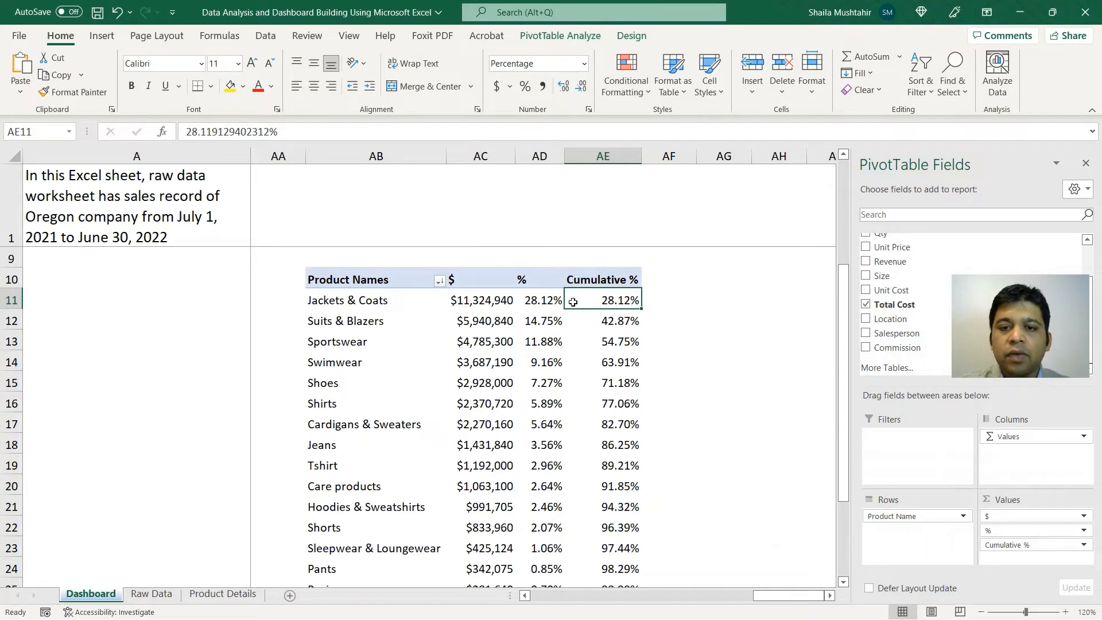
mouse_move(638, 303)
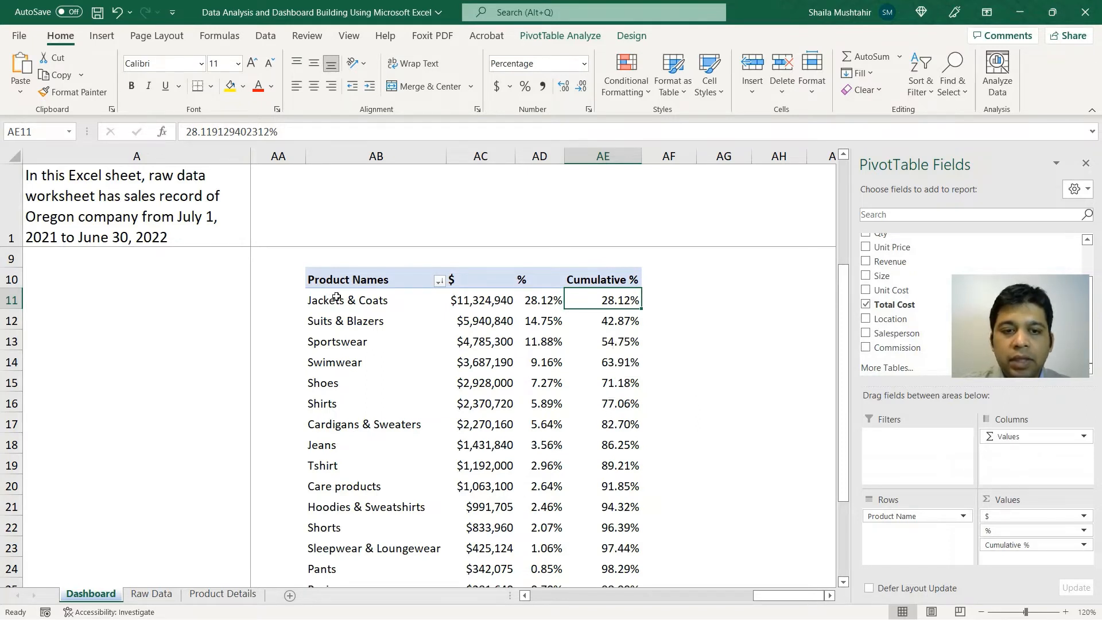
left_click_drag(336, 297, 341, 425)
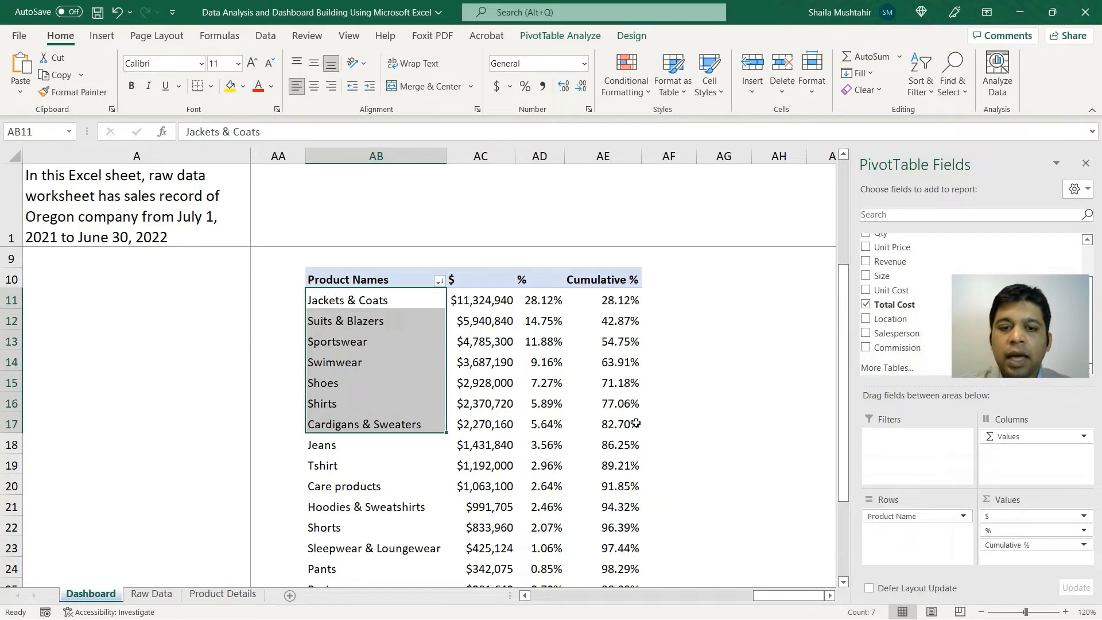
mouse_move(618, 429)
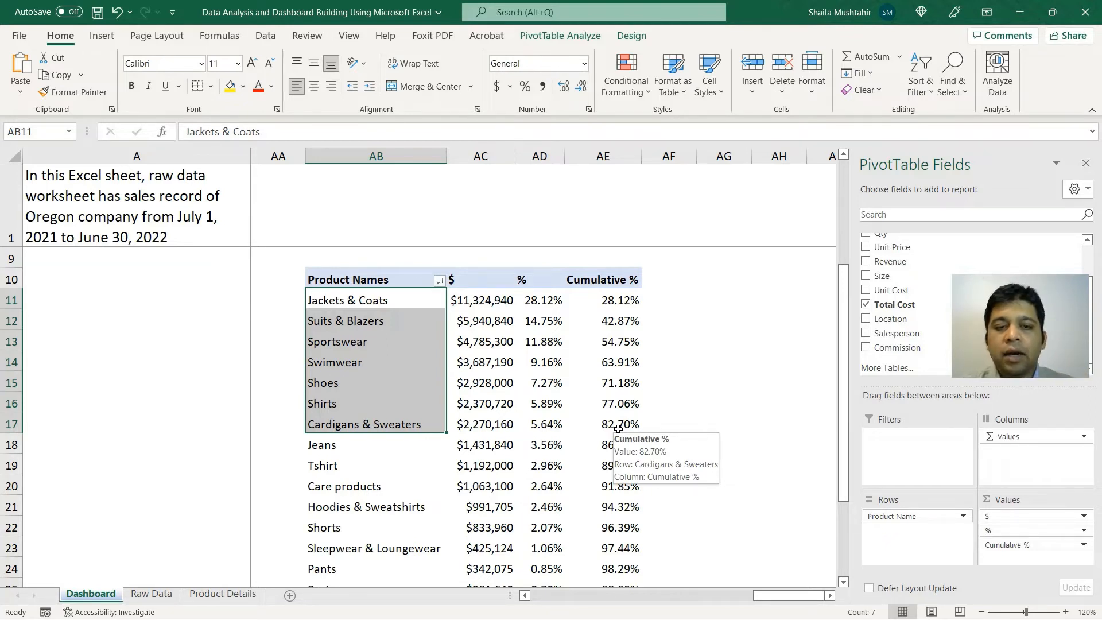
scroll(618, 429, "up", 2)
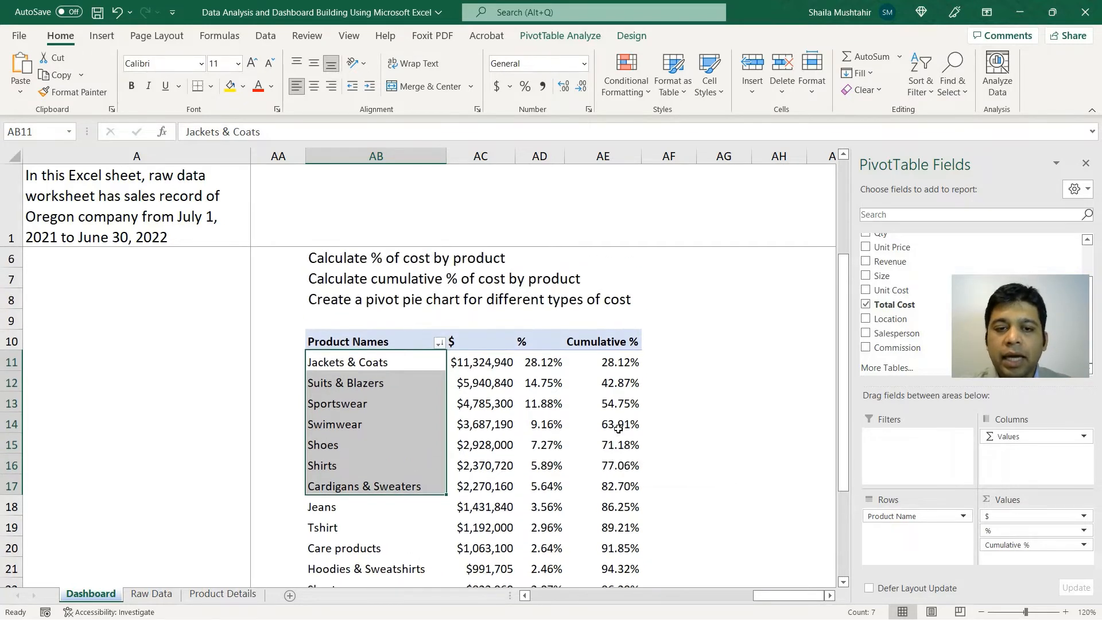
scroll(618, 429, "down", 1)
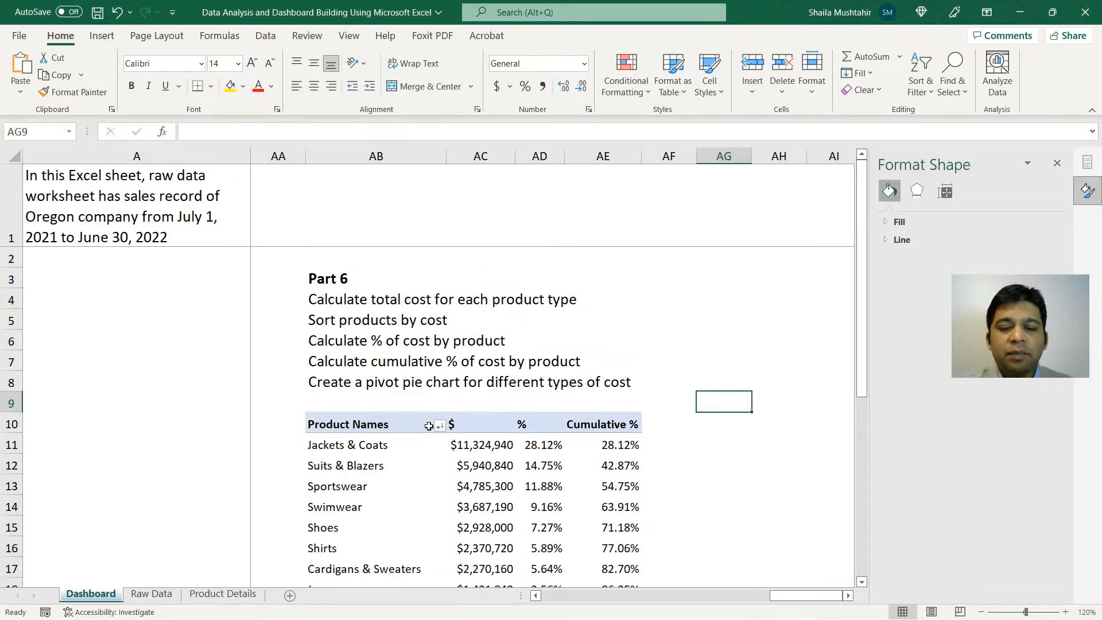
Step: Select the product name labels and start a PivotChart from PivotTable Analyze
left_click(387, 454)
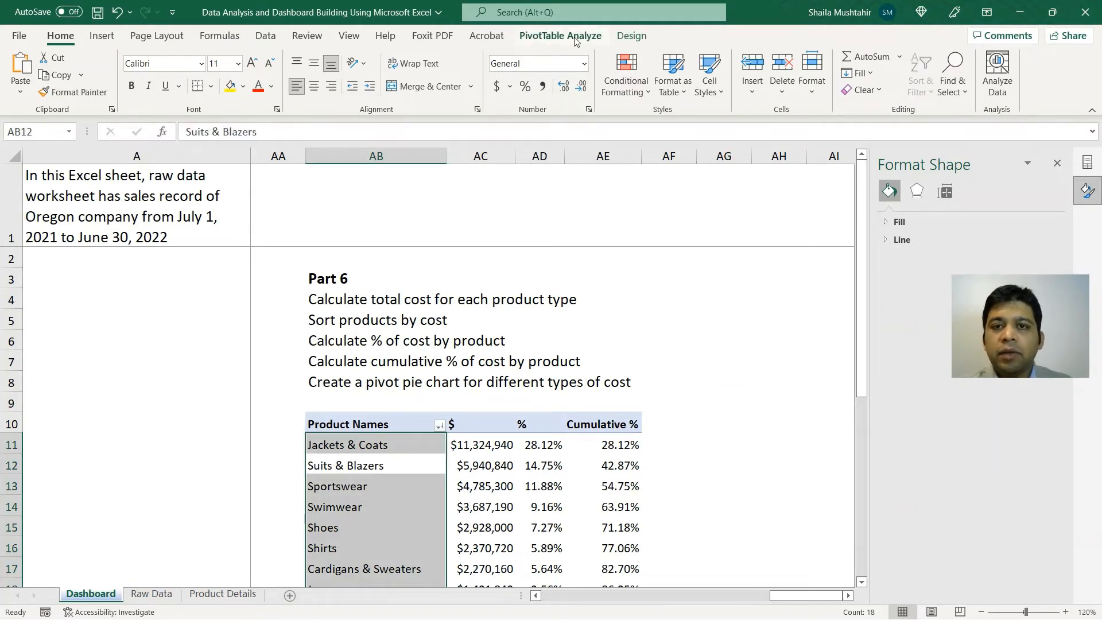
left_click(592, 40)
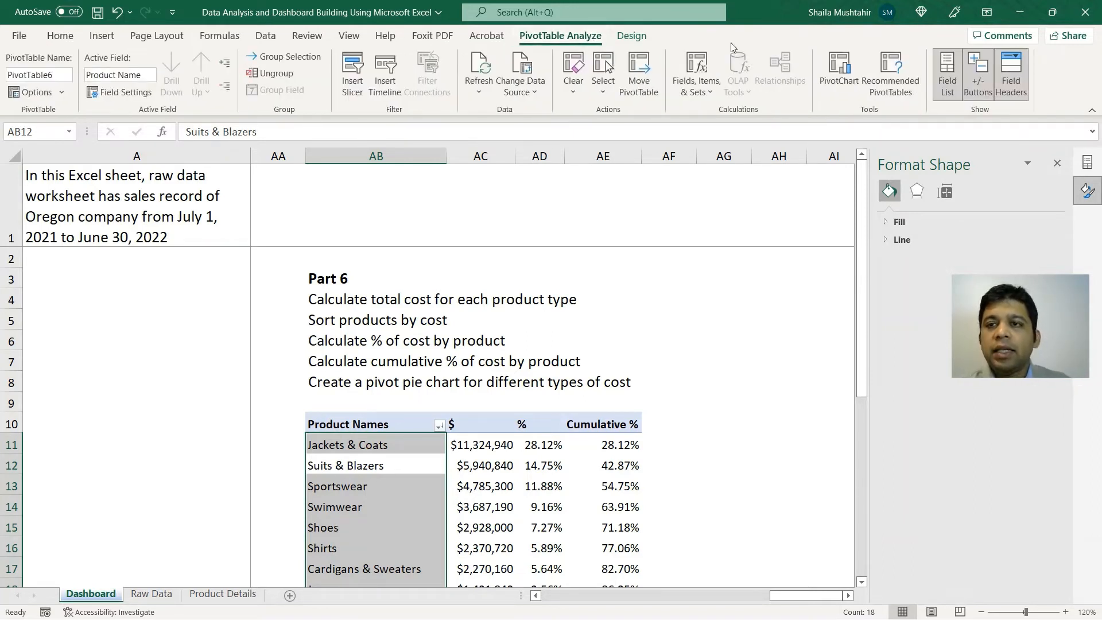
left_click(846, 92)
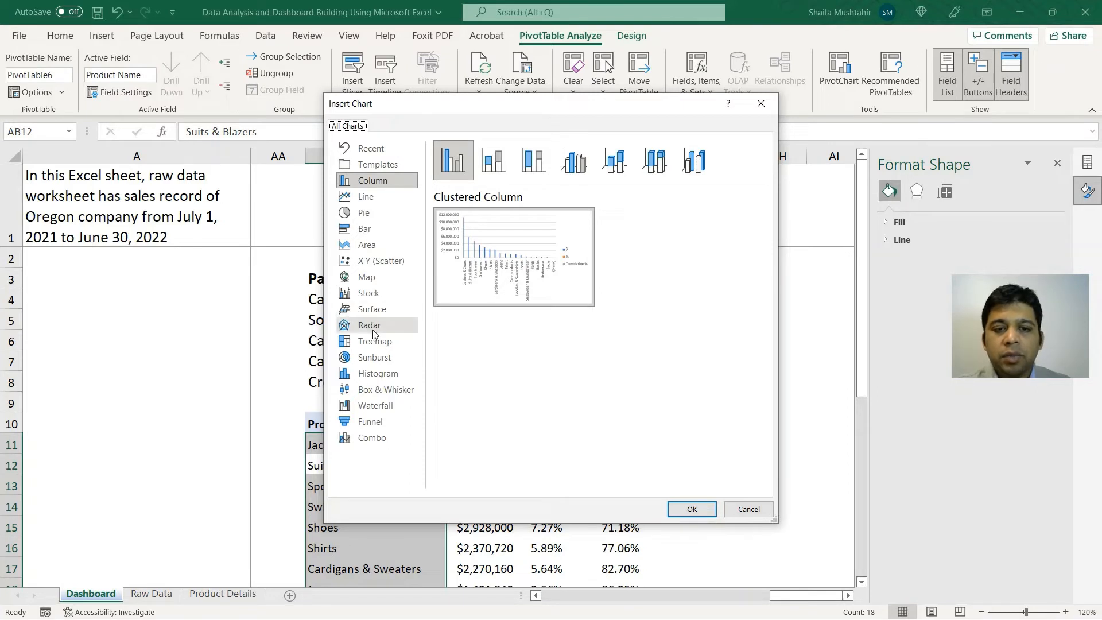
Step: Insert a Pie PivotChart of product costs onto the Dashboard sheet
left_click(385, 224)
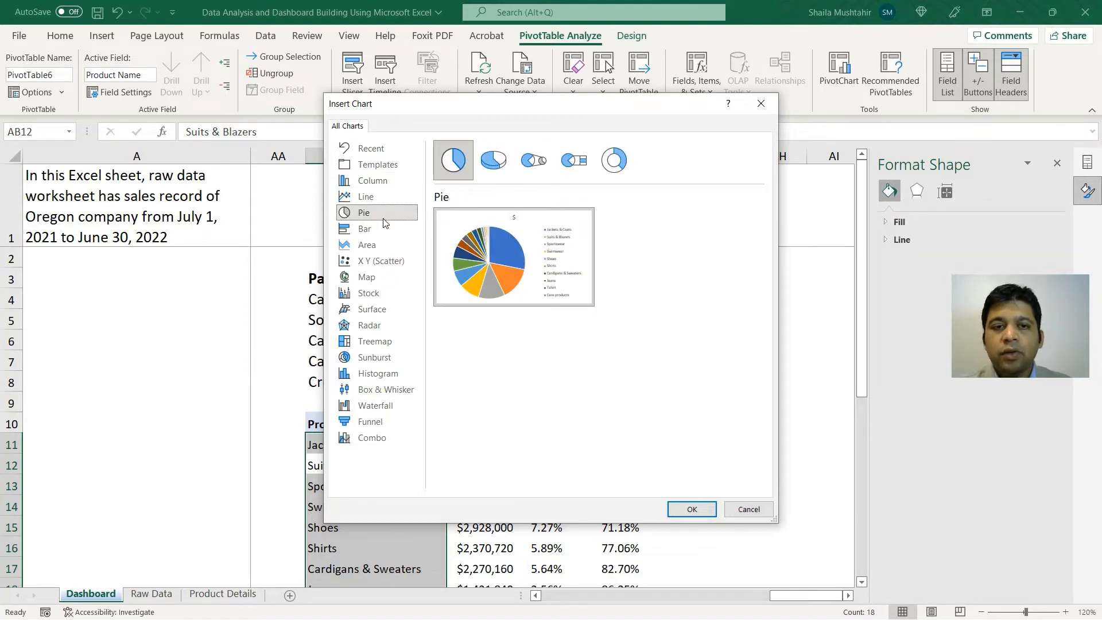
left_click(692, 509)
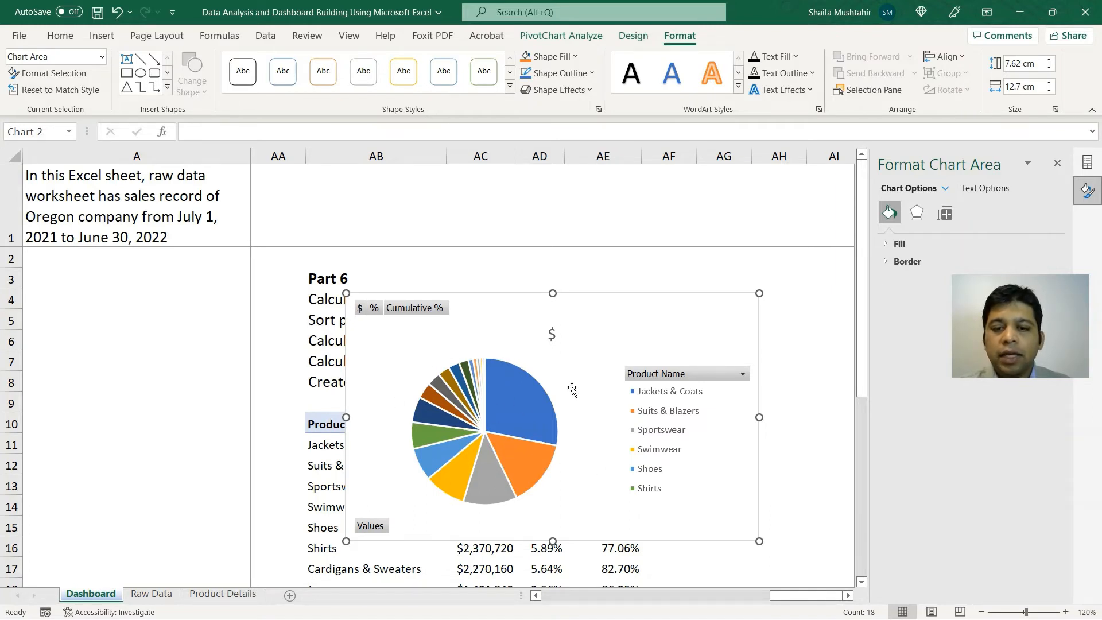
Step: Select the pie chart and open Add Chart Element on the PivotChart Design tab
left_click(509, 320)
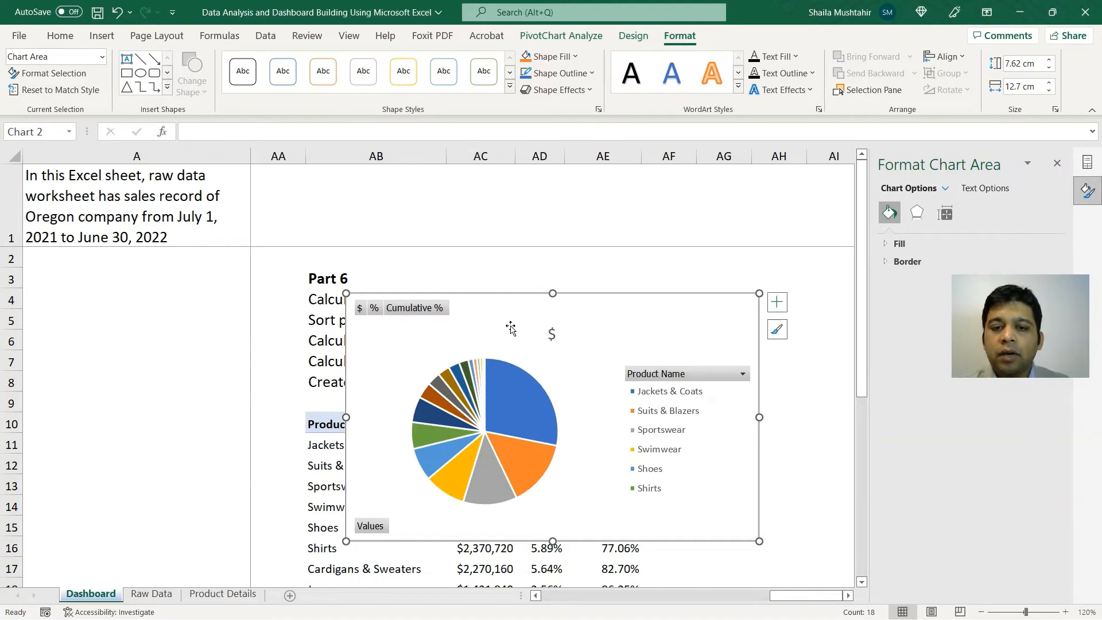
left_click(638, 38)
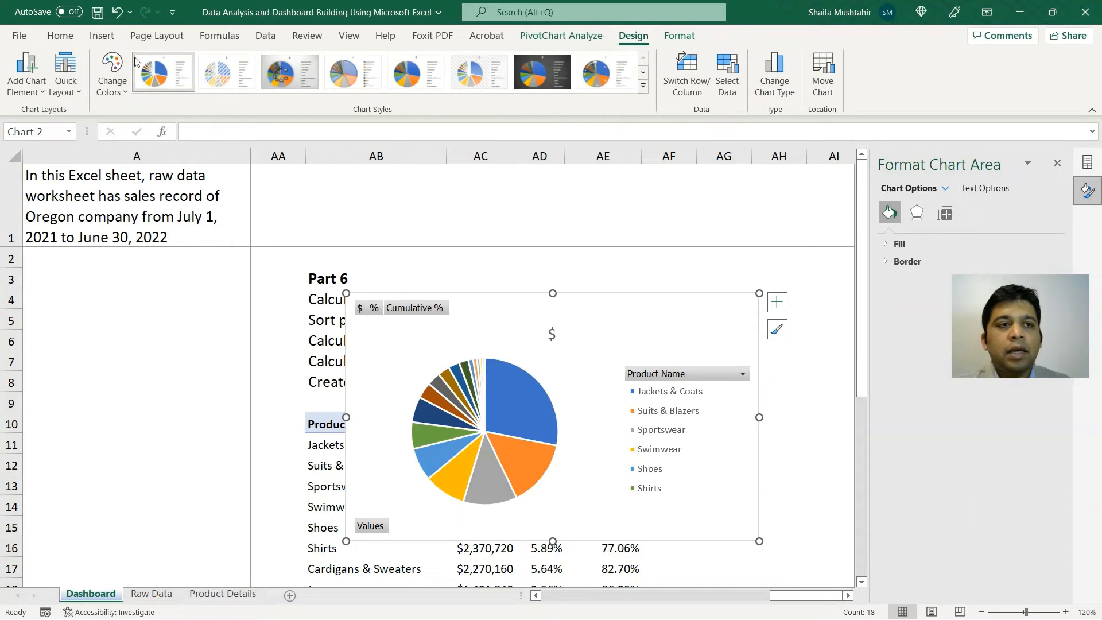
left_click(33, 81)
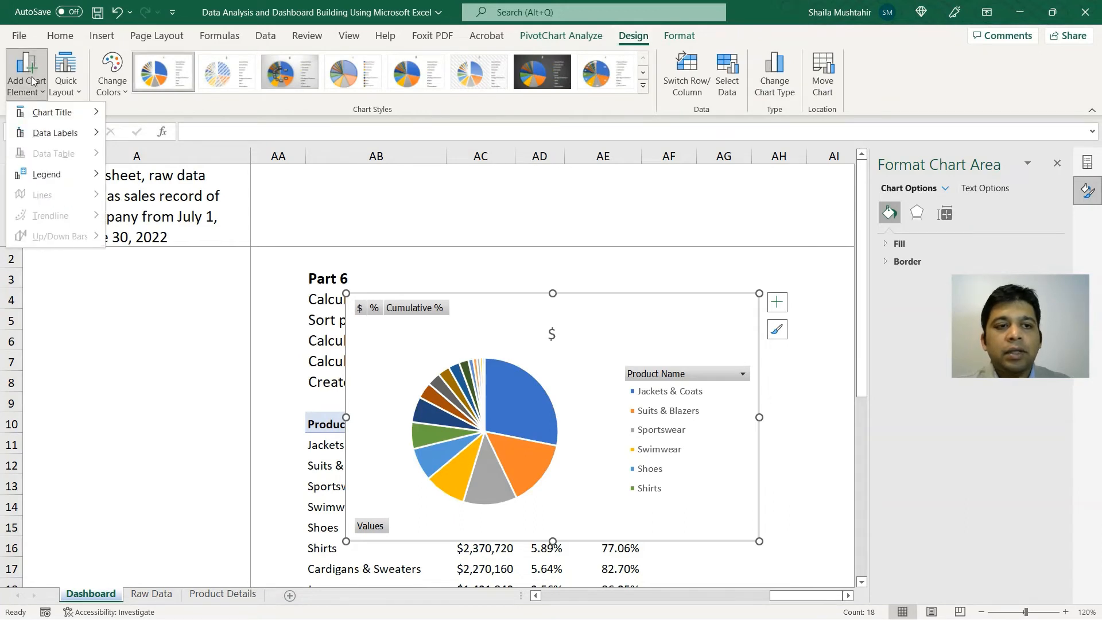
Step: Add Outside End dollar data labels and drag the chart larger toward row 1
mouse_move(81, 135)
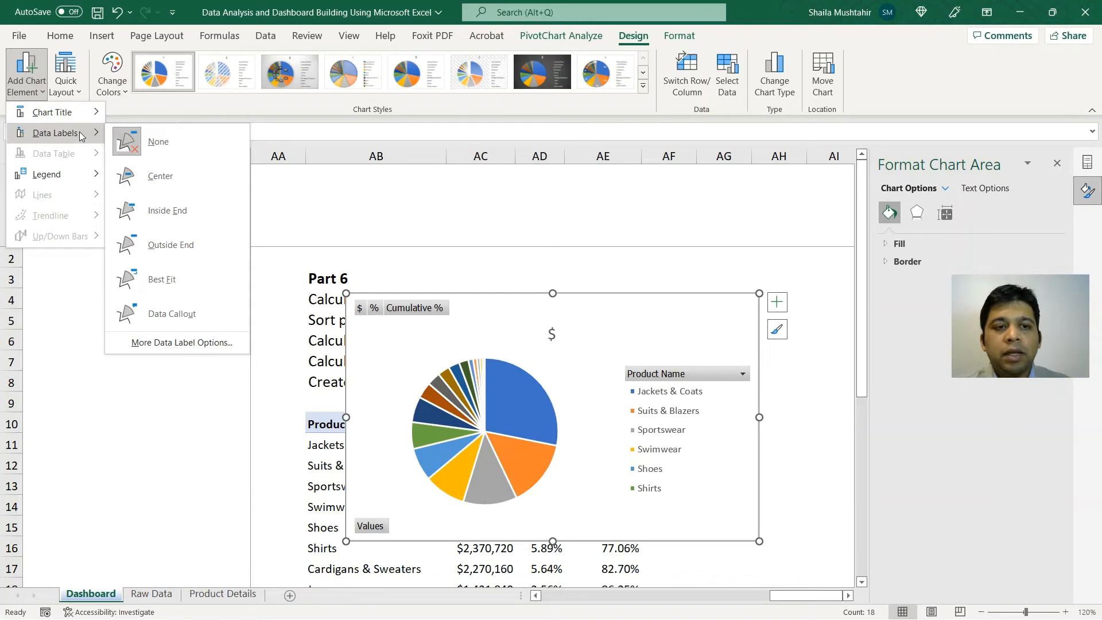
left_click(155, 246)
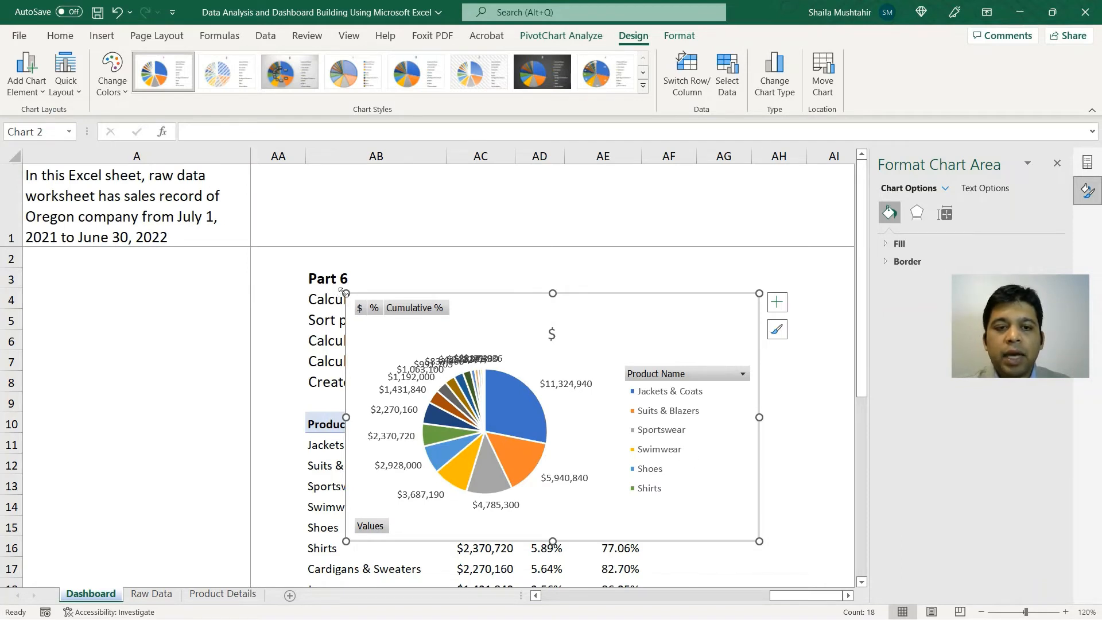
left_click_drag(345, 293, 271, 217)
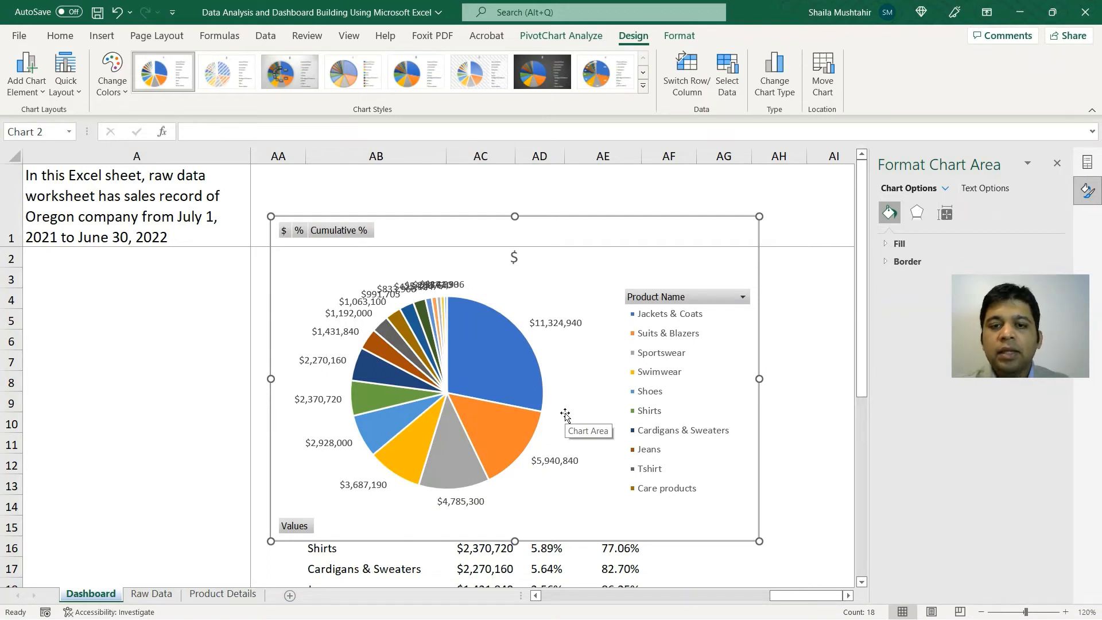
Step: Switch the slice labels from dollar values to percentages, e.g. 28% for Jackets & Coats
left_click(573, 324)
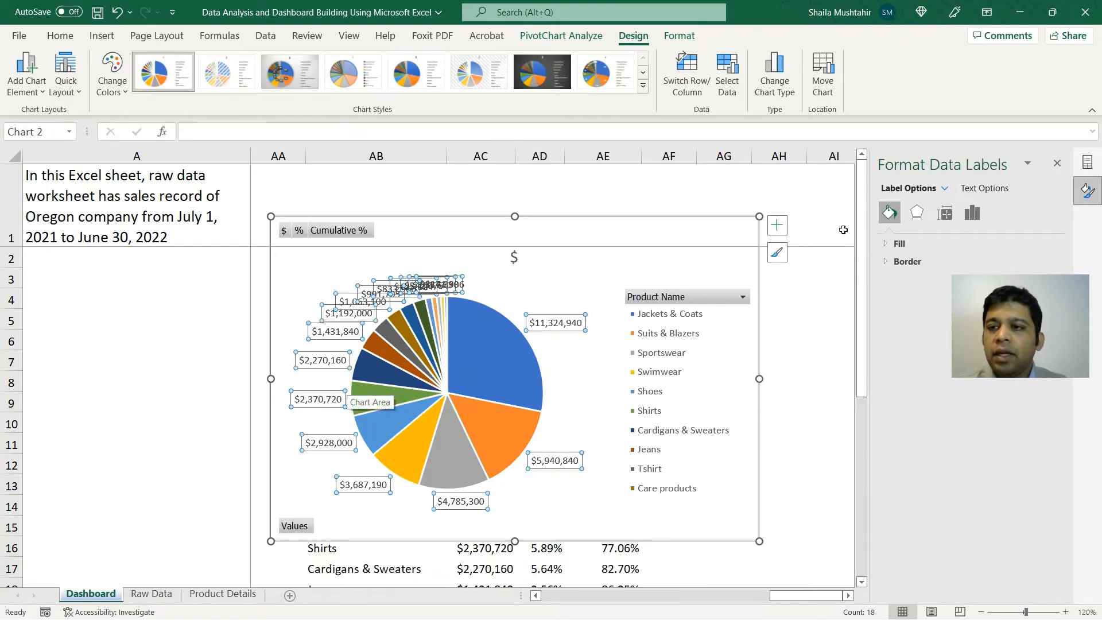
left_click(974, 216)
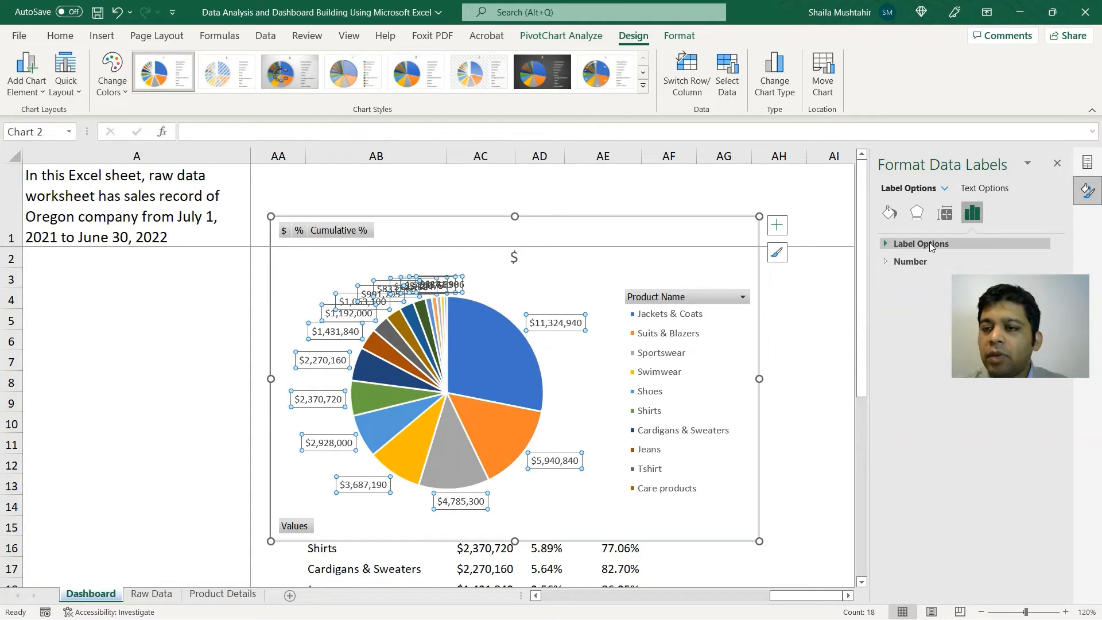
left_click(889, 243)
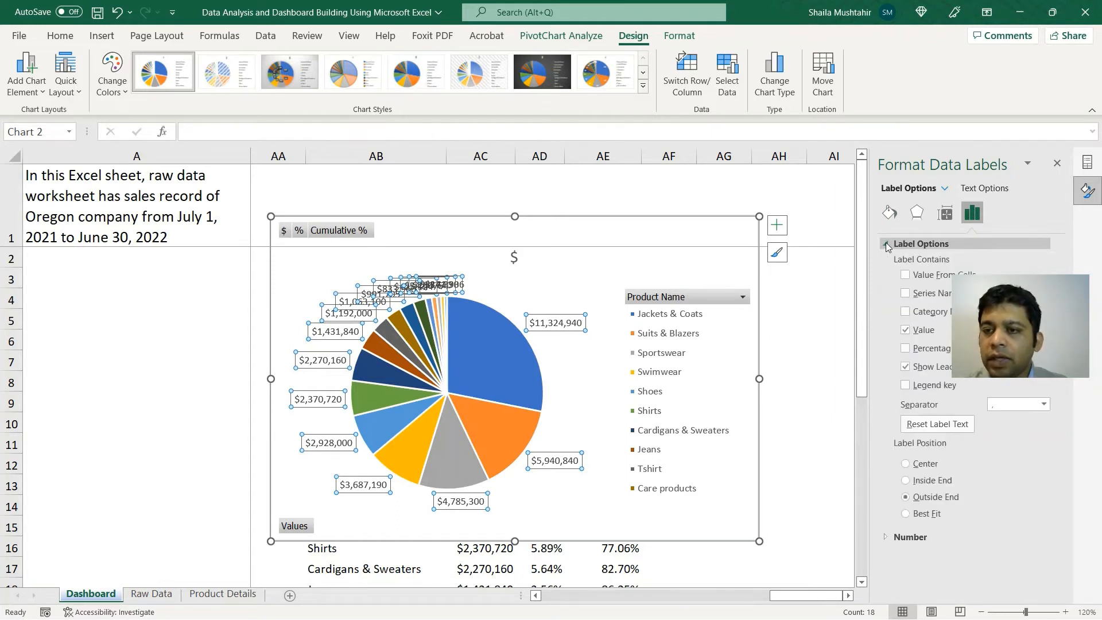
left_click_drag(1016, 292, 1023, 470)
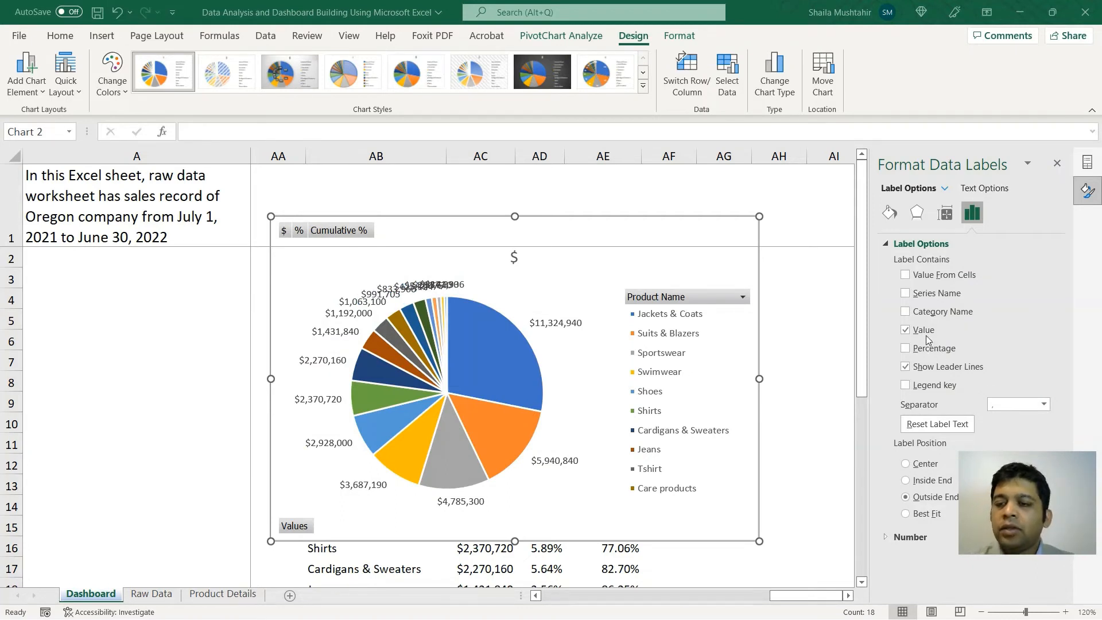
left_click(906, 331)
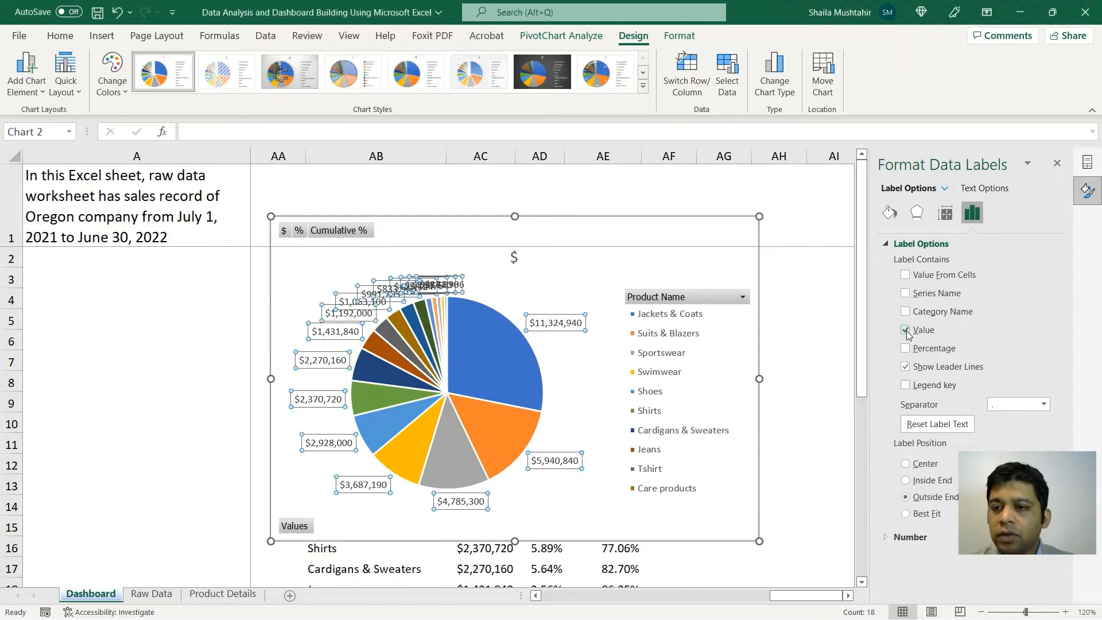
left_click(906, 349)
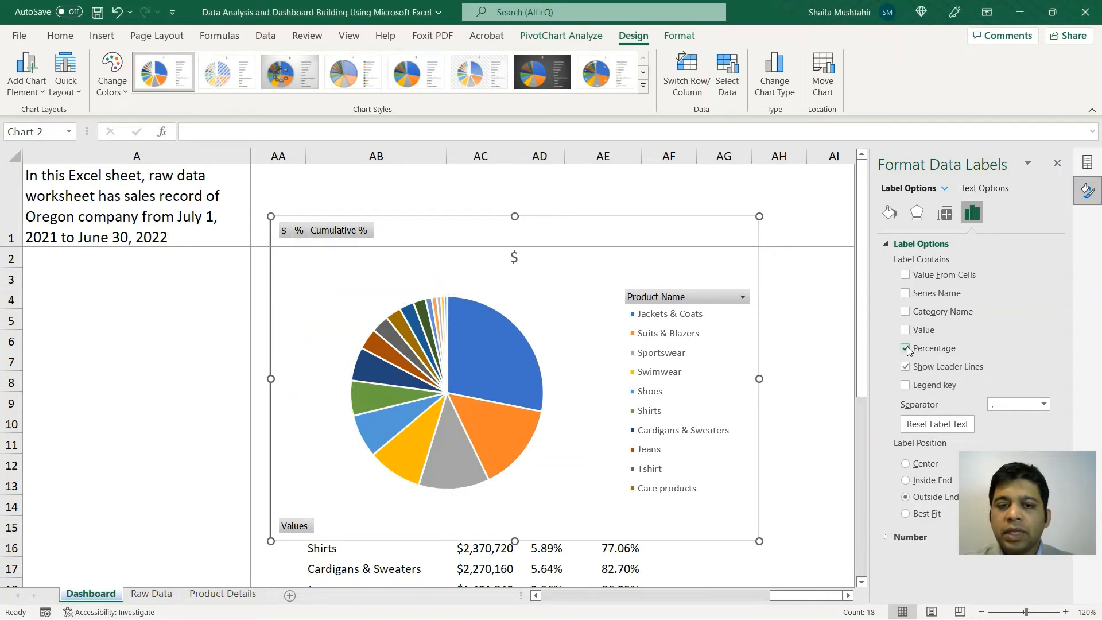
left_click(573, 278)
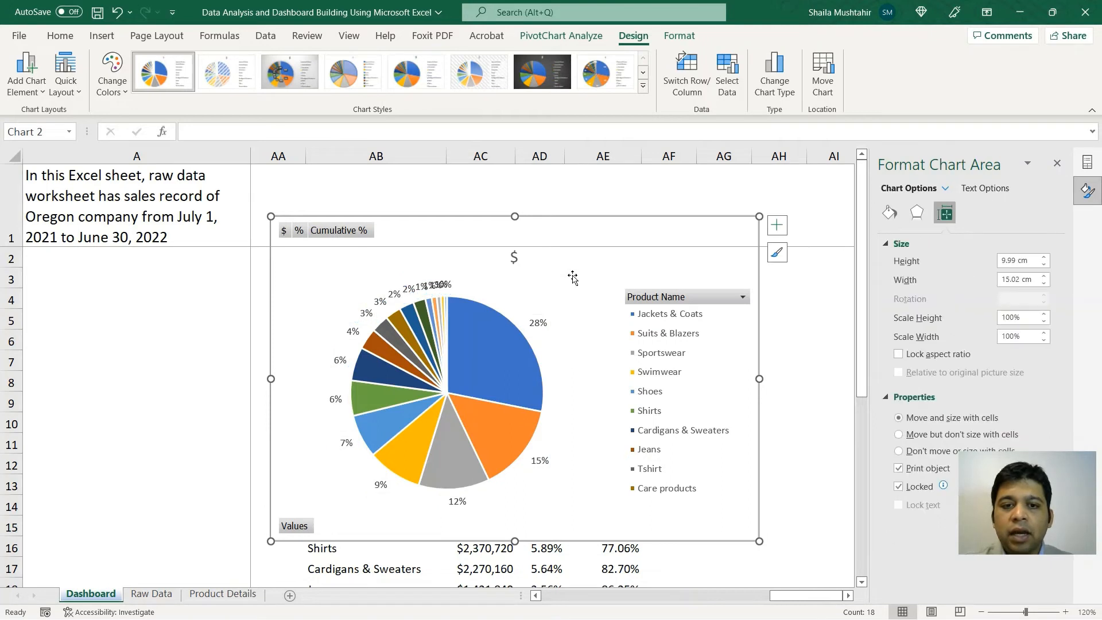
Step: Drag the pie chart right of the Cumulative % column, then select the pie series
scroll(779, 504, "down", 1)
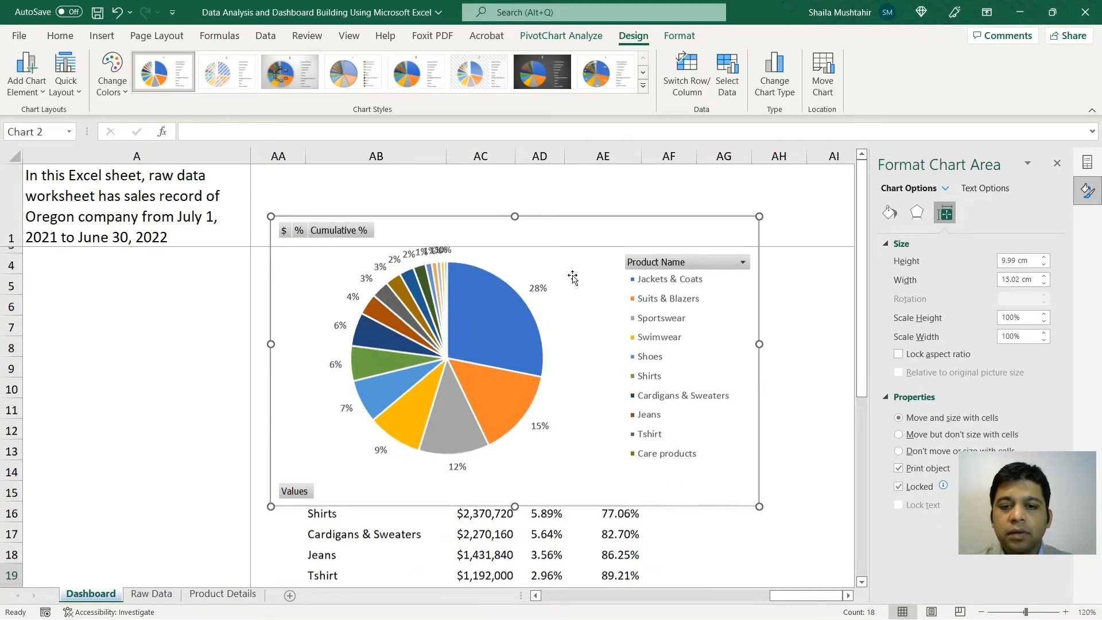
scroll(756, 534, "right", 2)
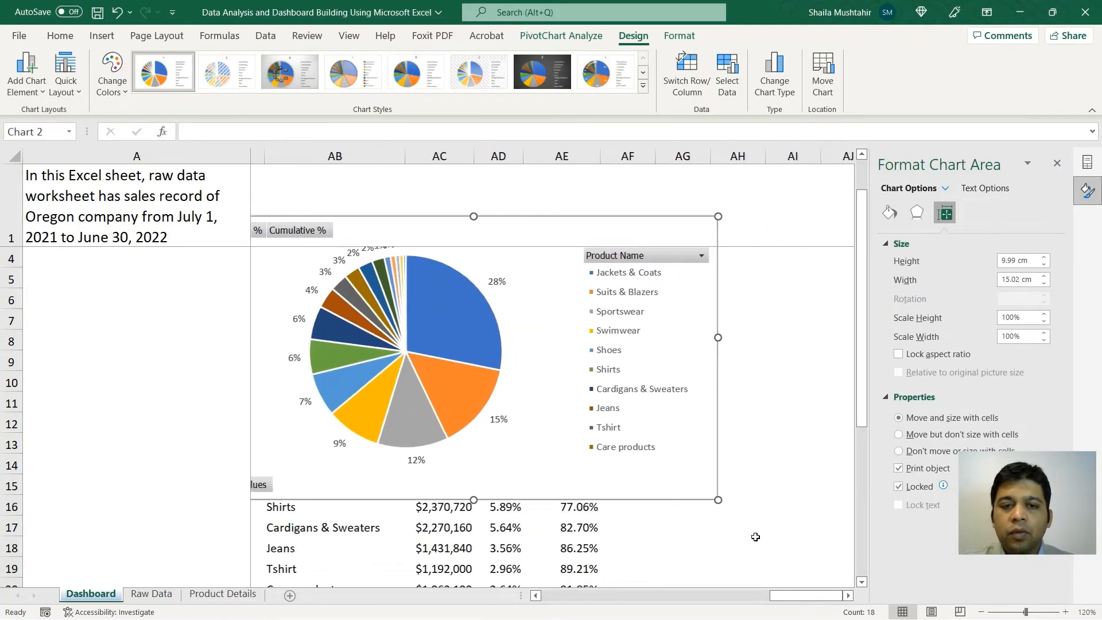
left_click_drag(500, 232, 826, 340)
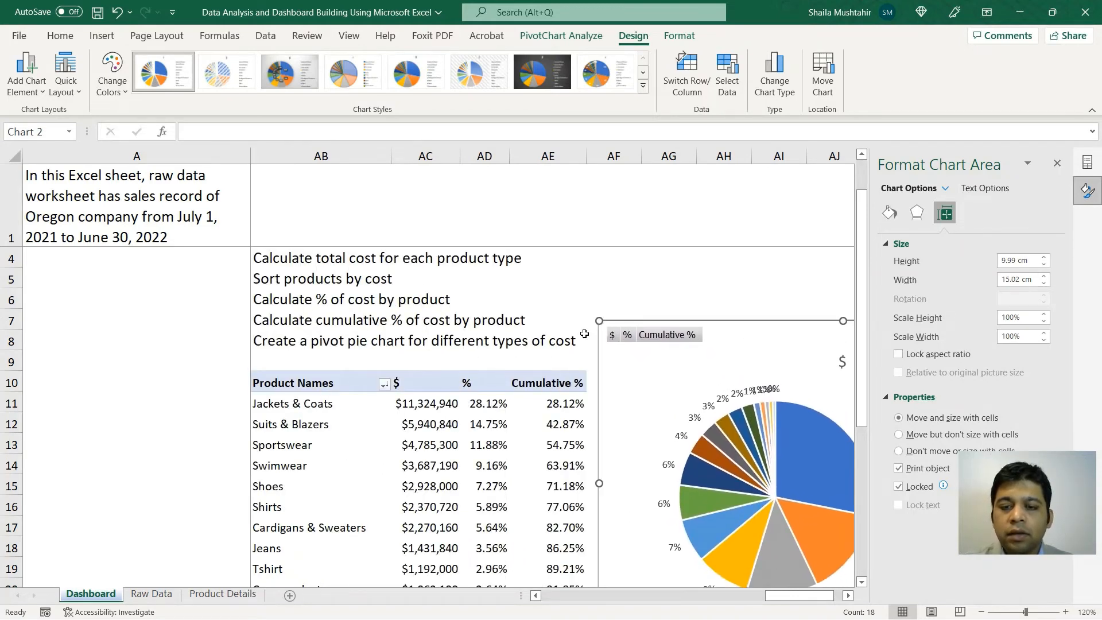
scroll(584, 334, "down", 1)
scroll(585, 334, "down", 2)
scroll(584, 333, "right", 2)
scroll(585, 333, "left", 2)
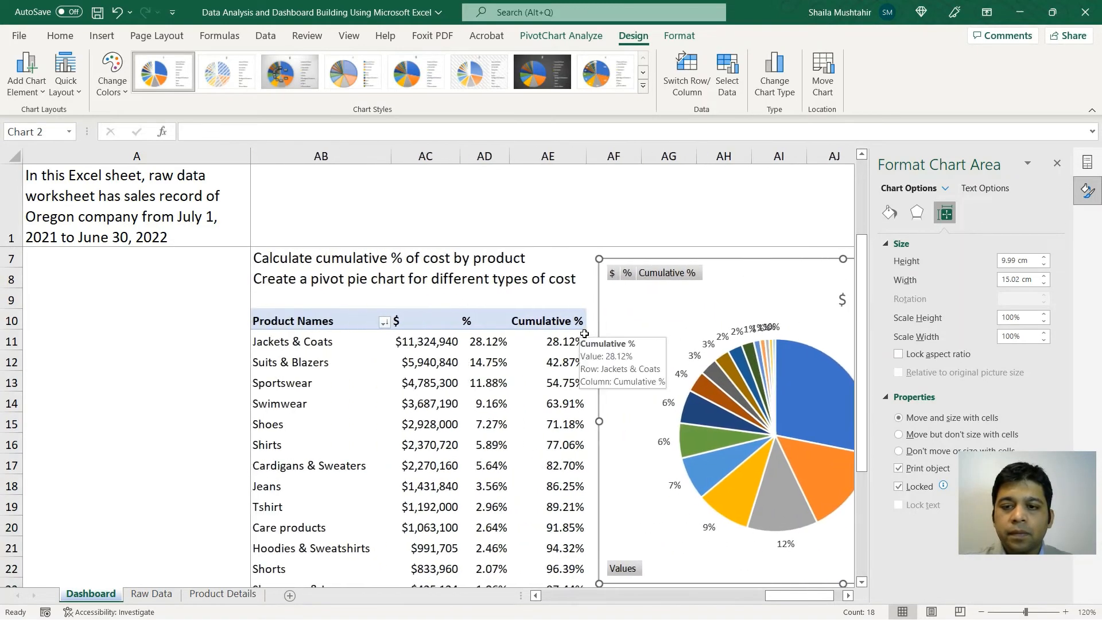
scroll(585, 333, "right", 3)
scroll(584, 334, "left", 1)
scroll(584, 334, "right", 3)
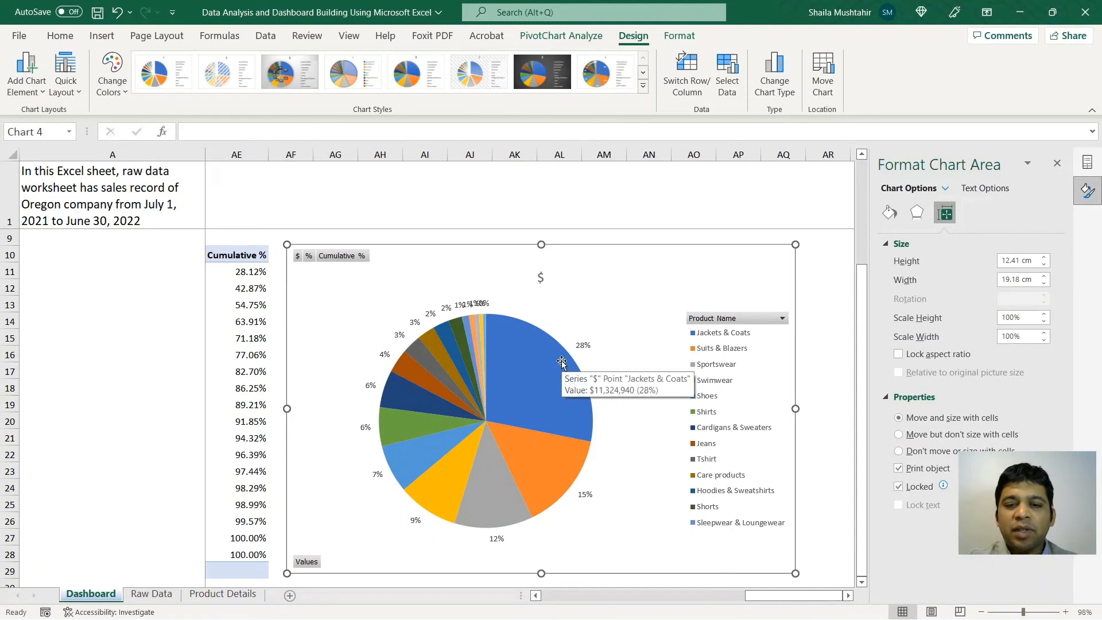
left_click(528, 376)
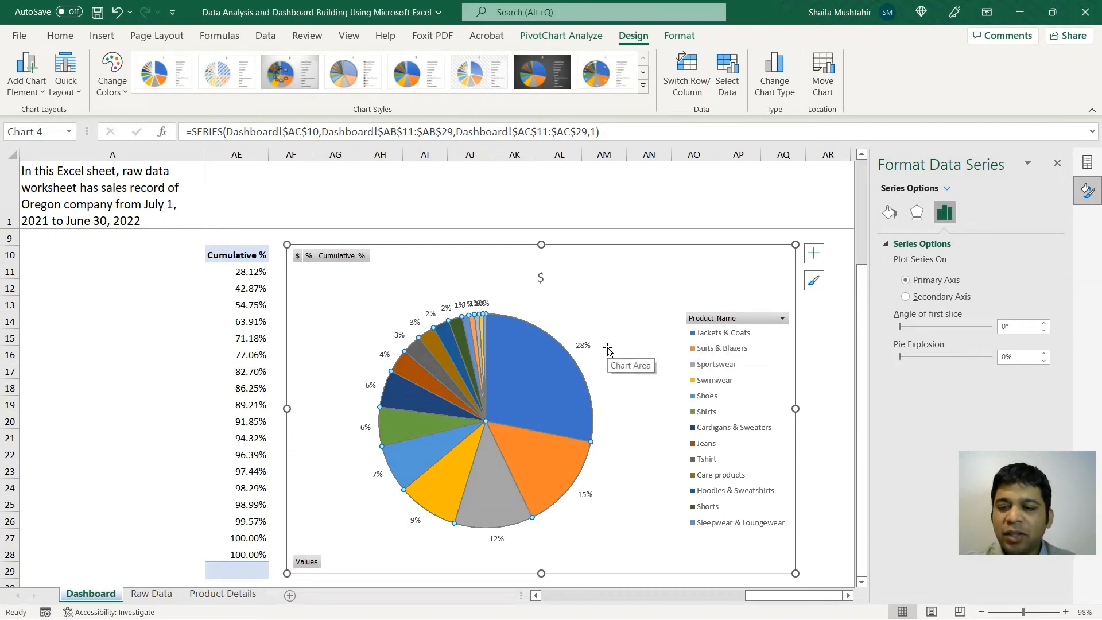
Step: Add Category Name to the percentage labels and enlarge the chart to about 12.96 × 19.29 cm
left_click(585, 345)
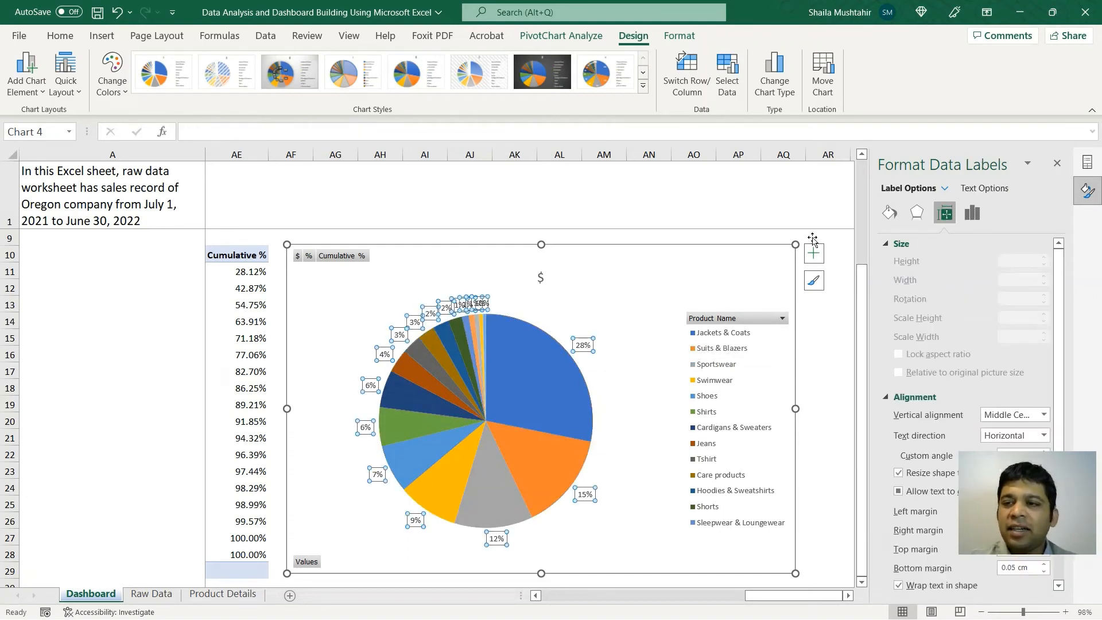
left_click(972, 213)
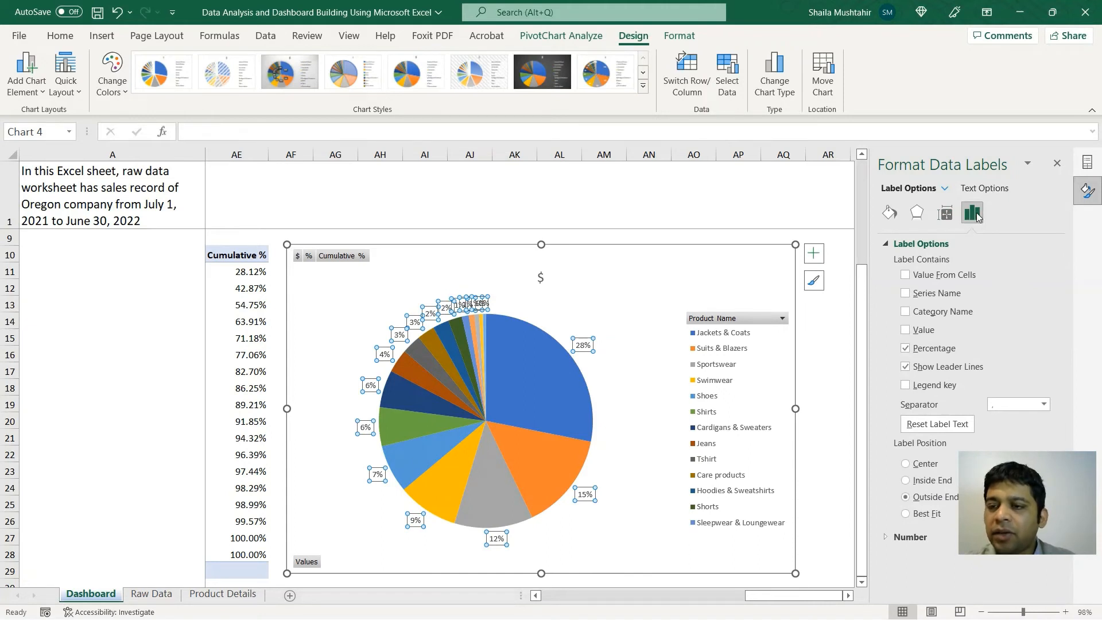
left_click(906, 312)
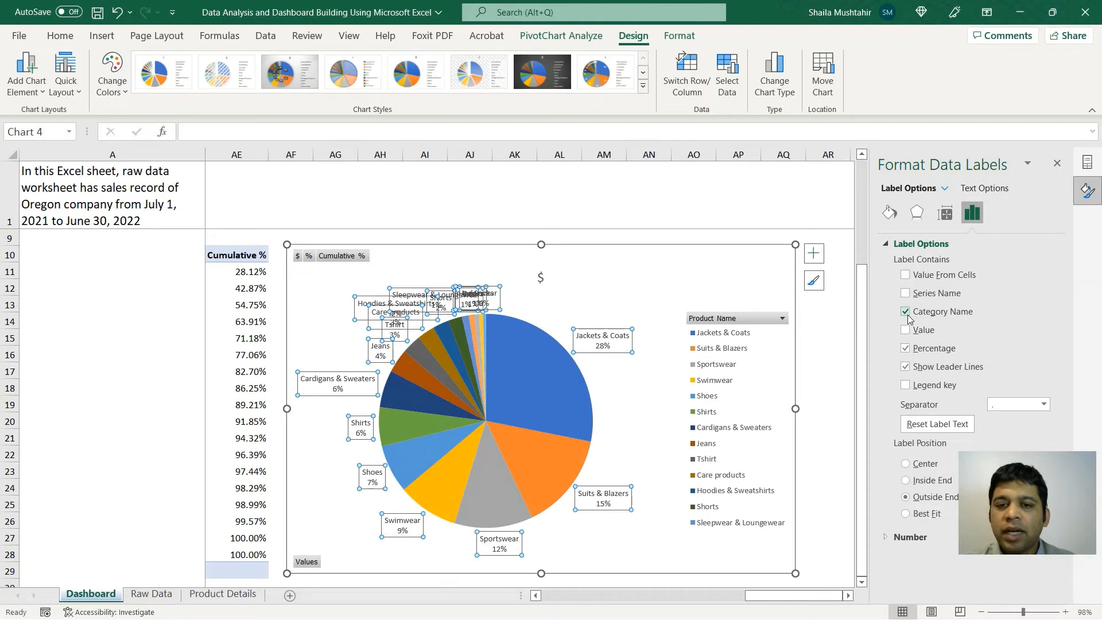
left_click(636, 294)
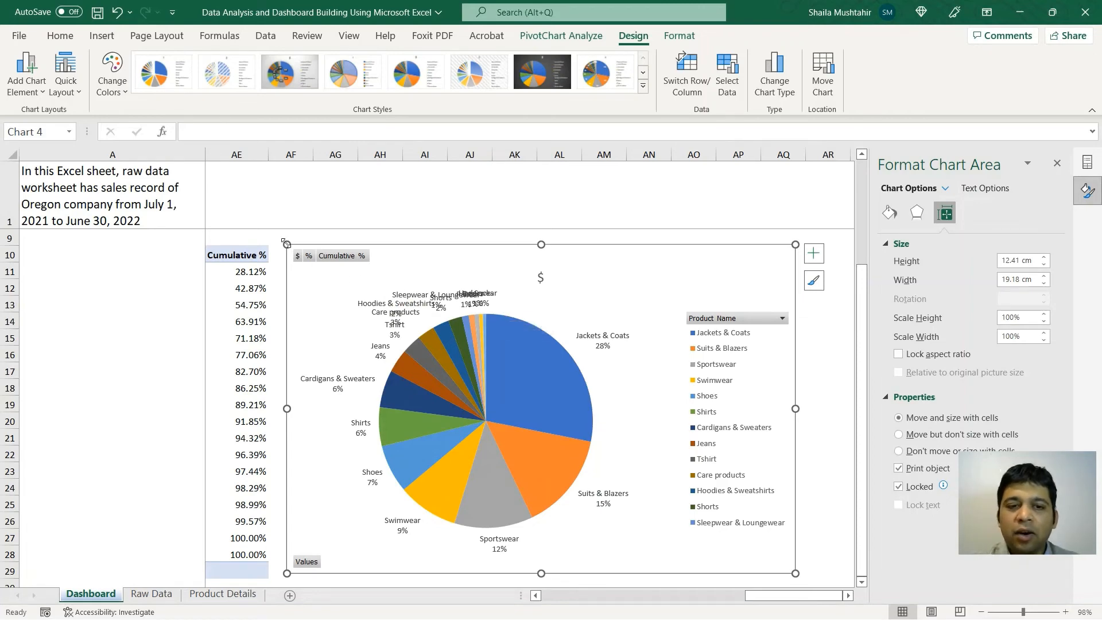
left_click_drag(287, 245, 284, 280)
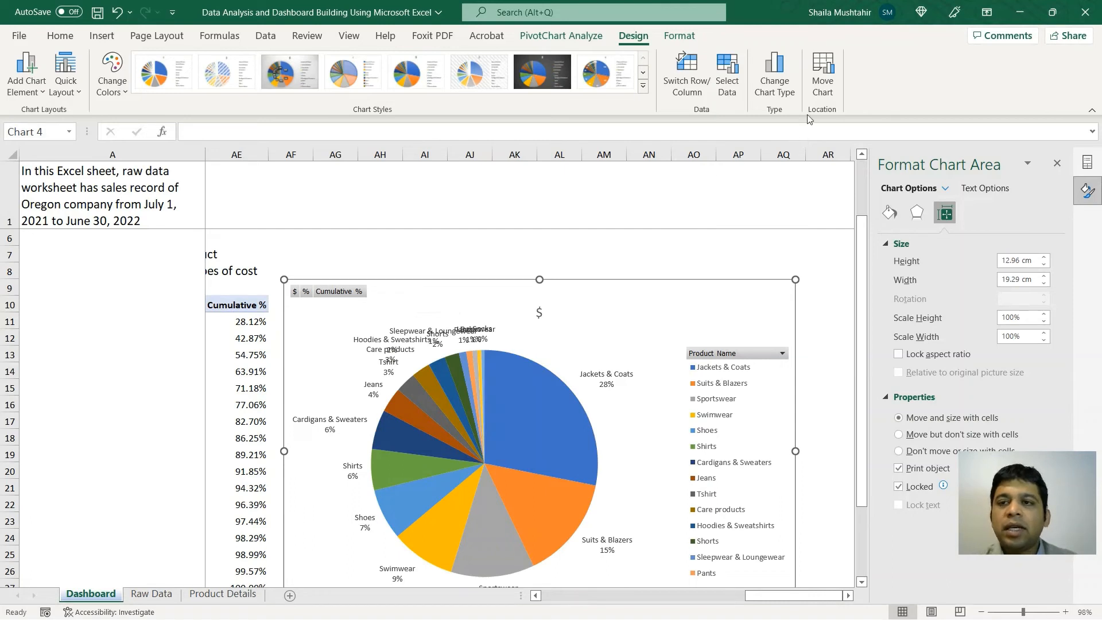
Step: Use Move Chart to place the pie on a new sheet, Chart3
left_click(831, 85)
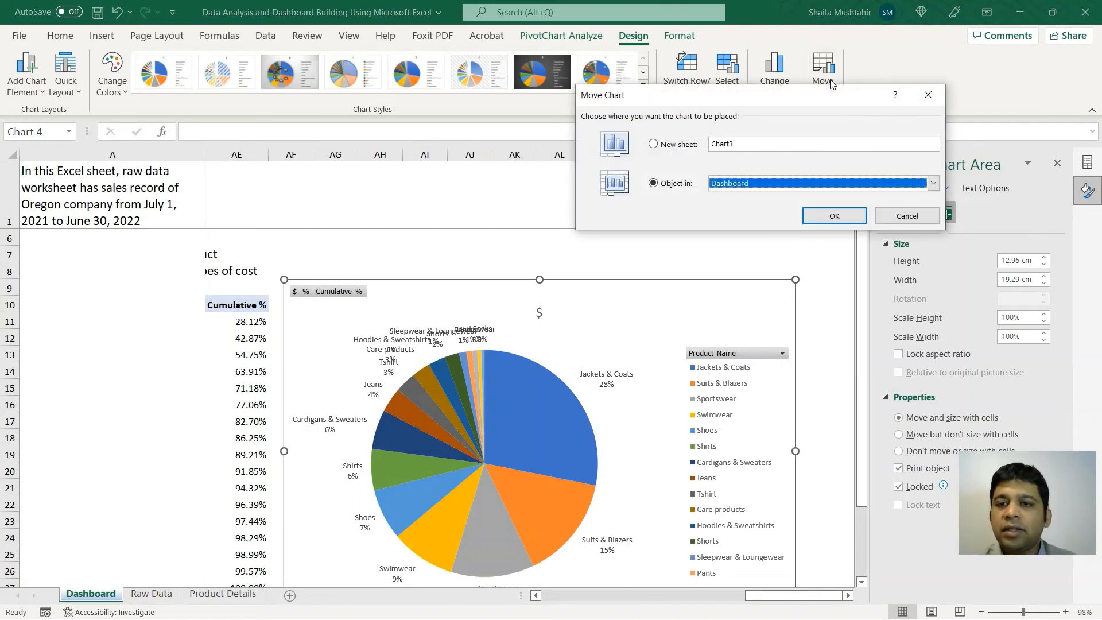
left_click(677, 147)
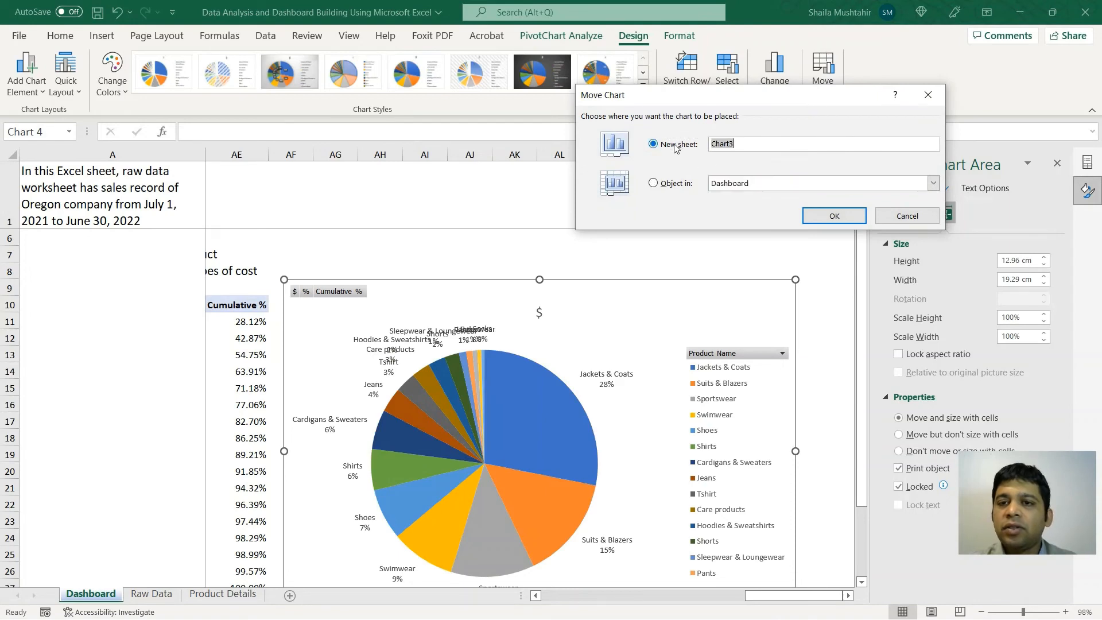
left_click(832, 217)
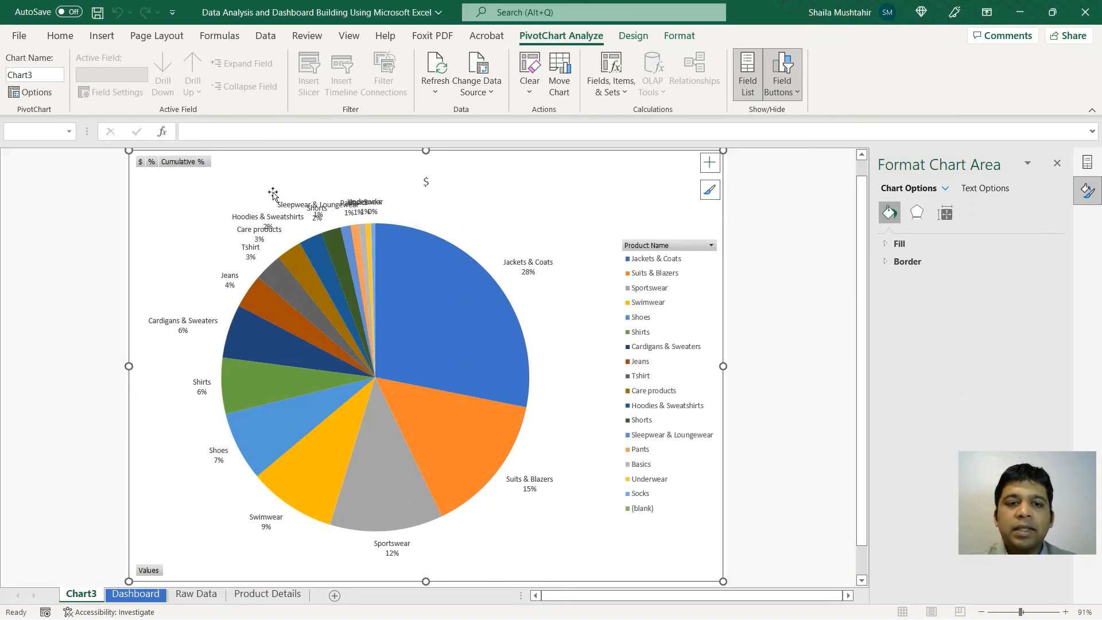
Step: Drag the Basics and Socks labels upward, clear of the overlapping small-slice labels
left_click(359, 211)
left_click_drag(370, 204, 363, 168)
left_click(376, 209)
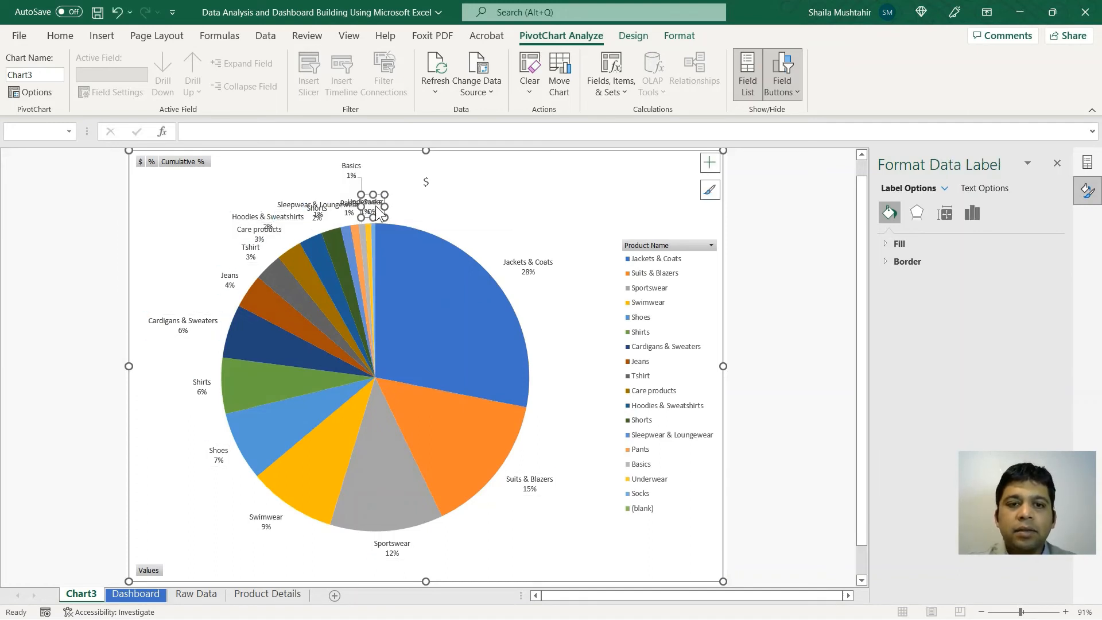
left_click(420, 199)
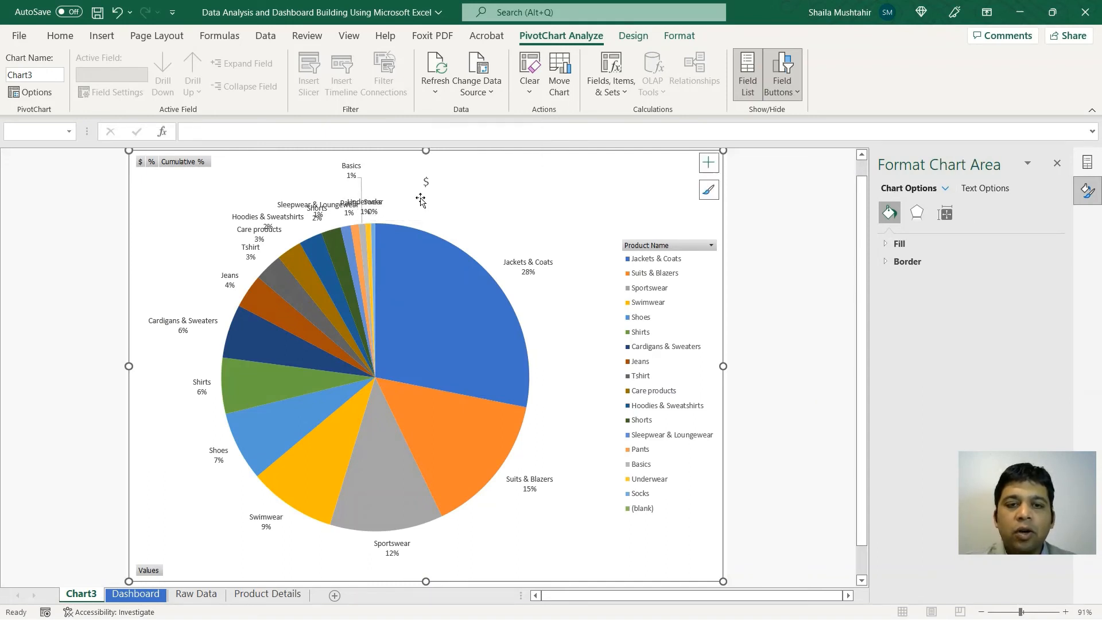
left_click(382, 209)
left_click(381, 209)
left_click_drag(389, 200, 407, 175)
Step: Move the Sleepwear & Loungewear label up-left above Hoodies
left_click(346, 211)
left_click(347, 210)
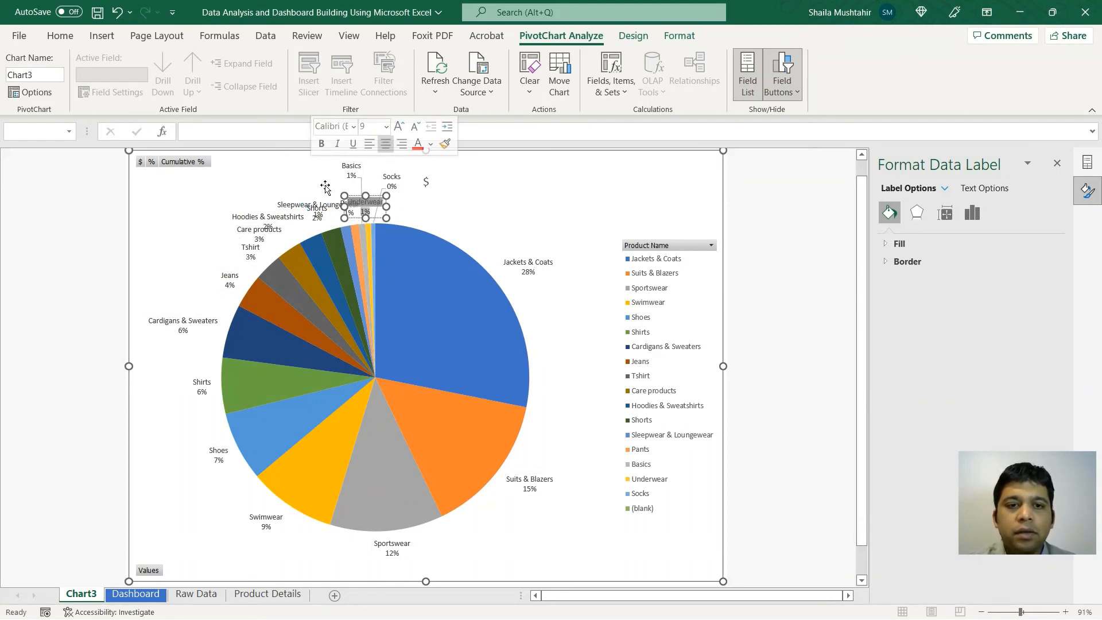
left_click(319, 205)
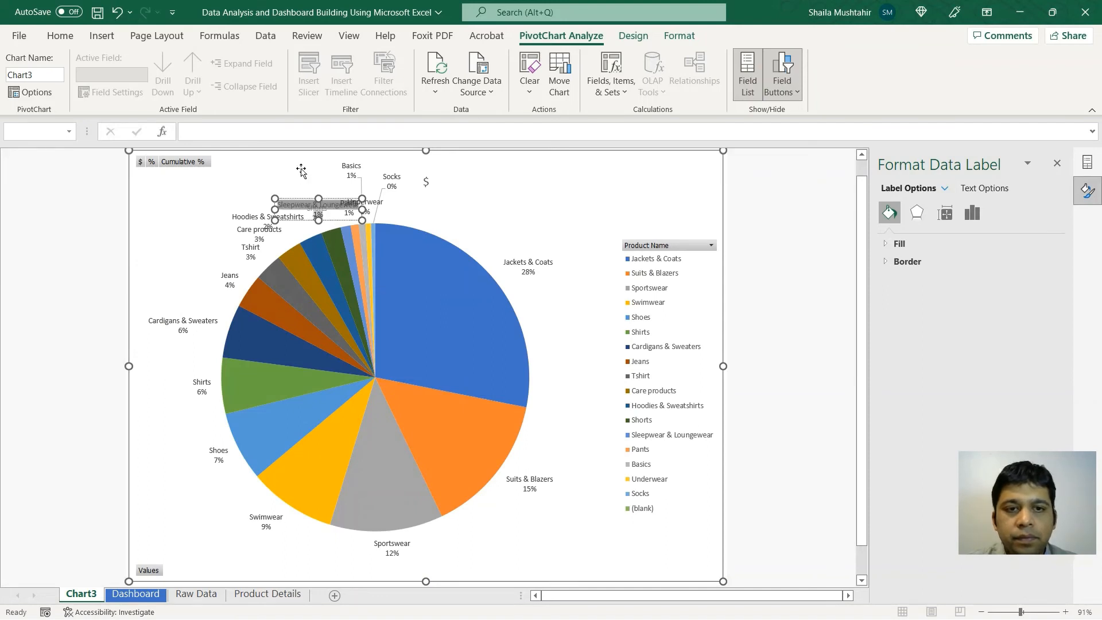
left_click_drag(300, 199, 272, 168)
left_click(446, 198)
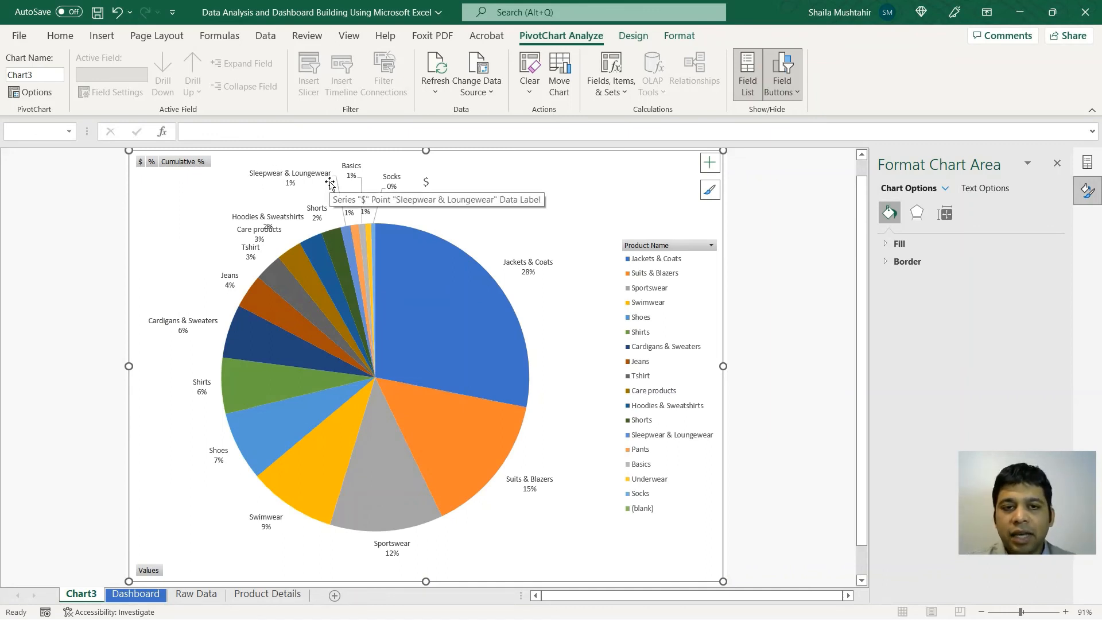
Step: Add an Above Chart title to the Chart3 pie and set its text to 'Total Cost $'
left_click(444, 274)
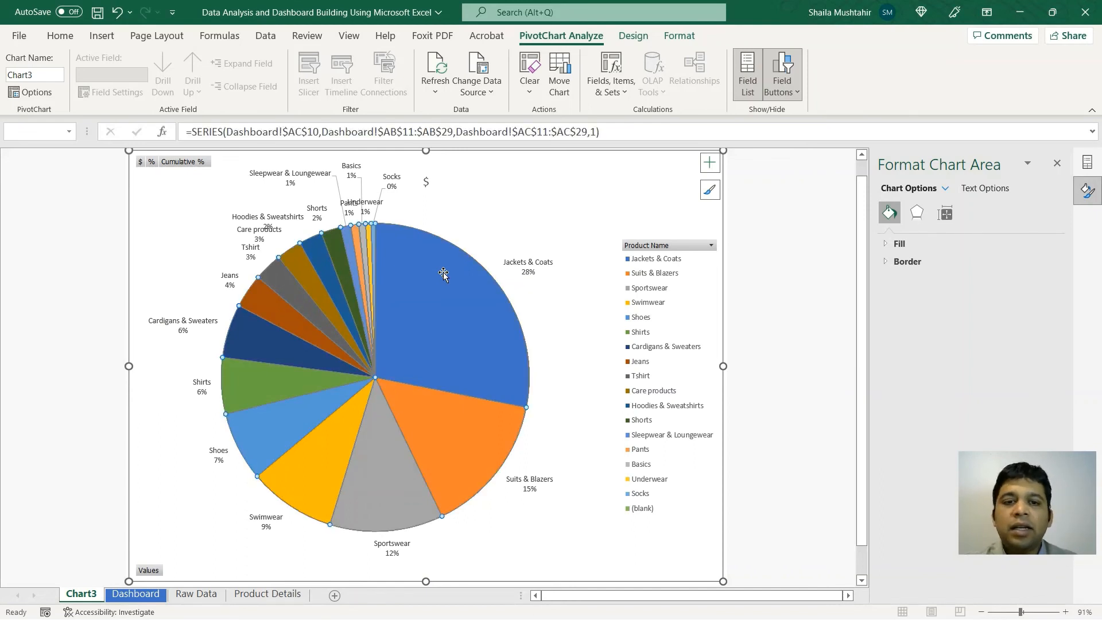
left_click(635, 37)
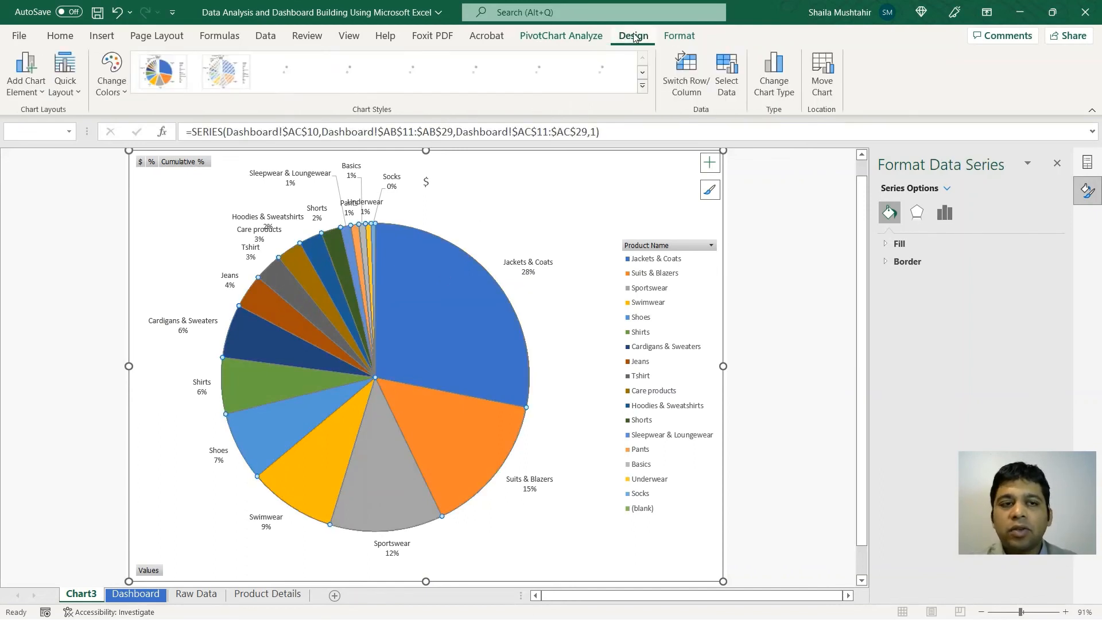
left_click(25, 96)
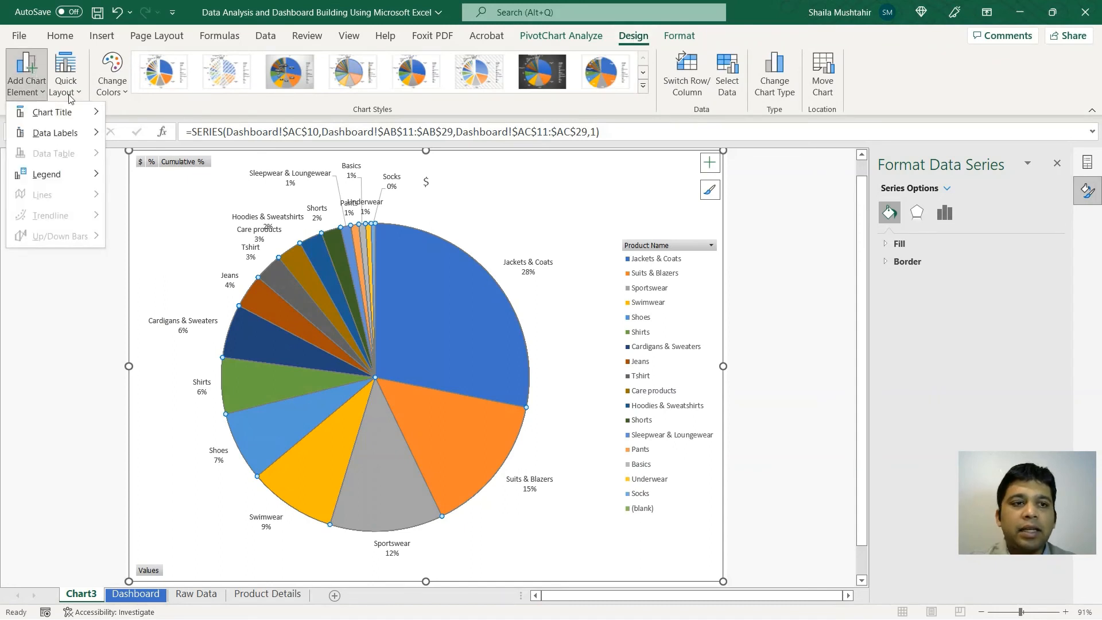
mouse_move(60, 112)
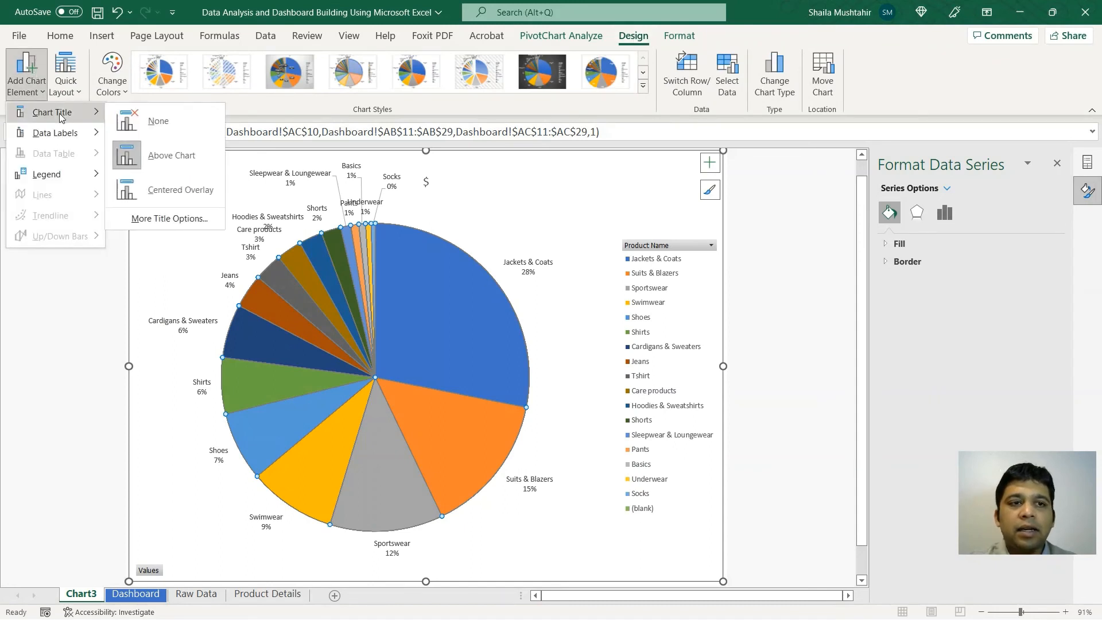
left_click(166, 156)
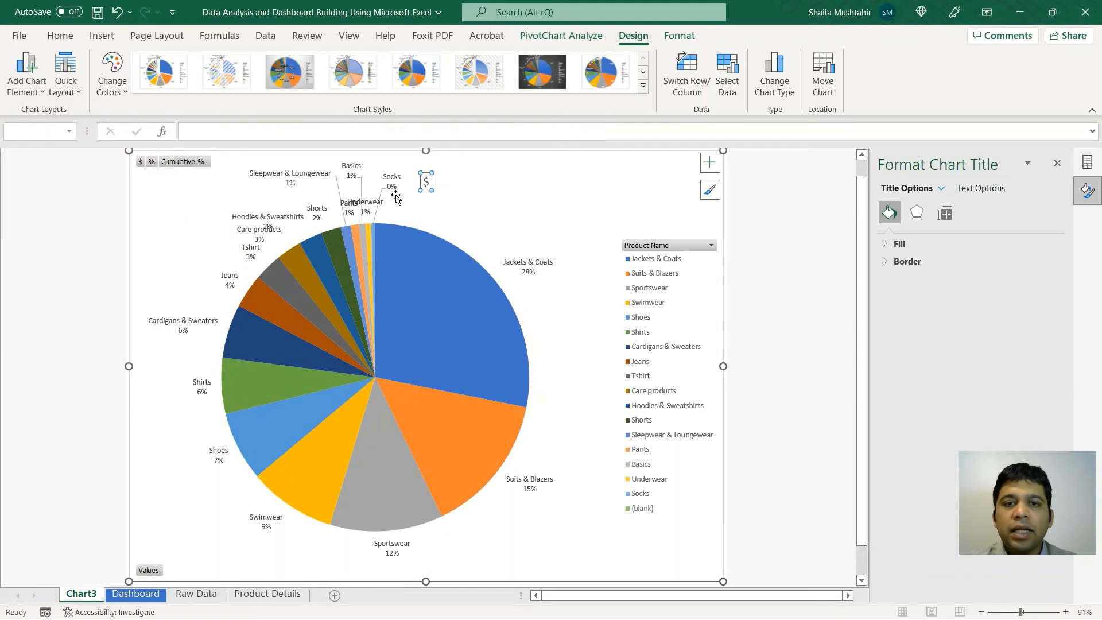
left_click(428, 191)
key("BackSpace")
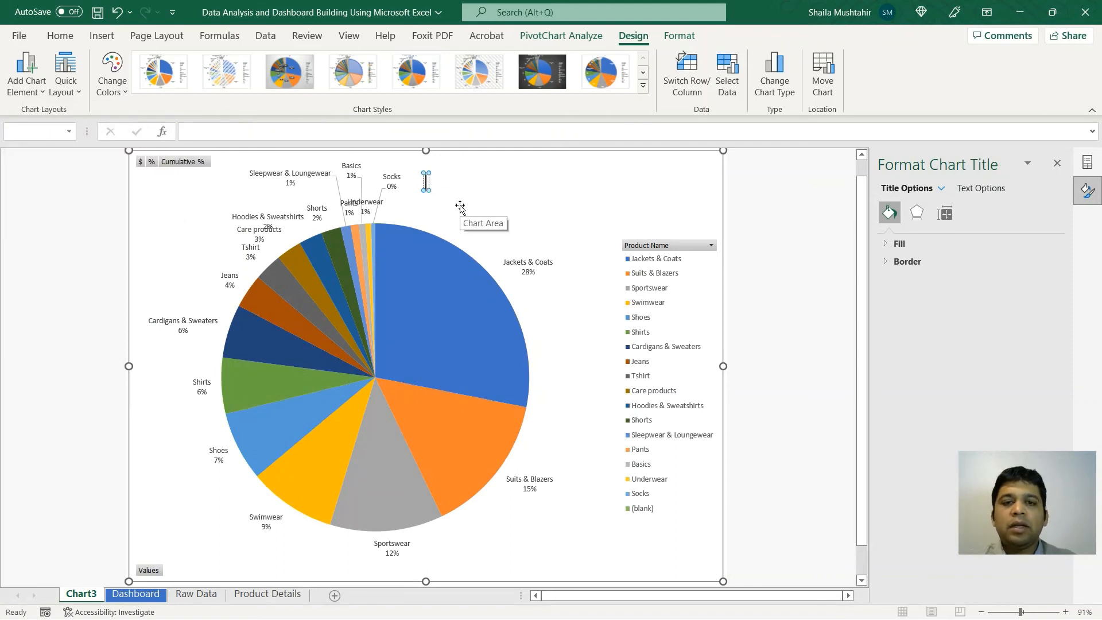
type("Total")
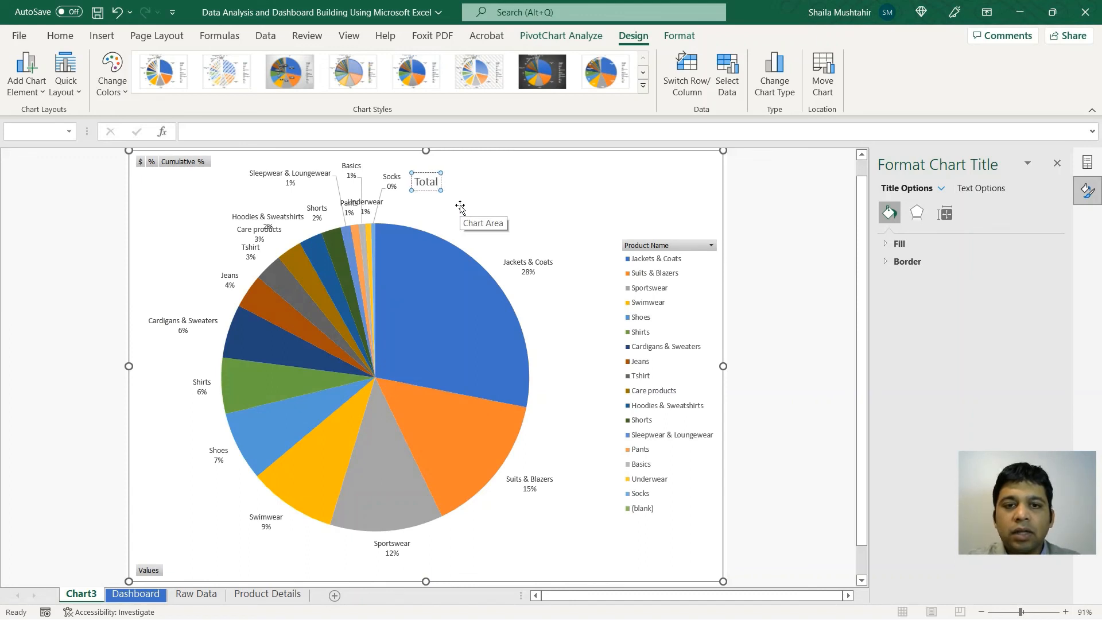
type(" Cost $")
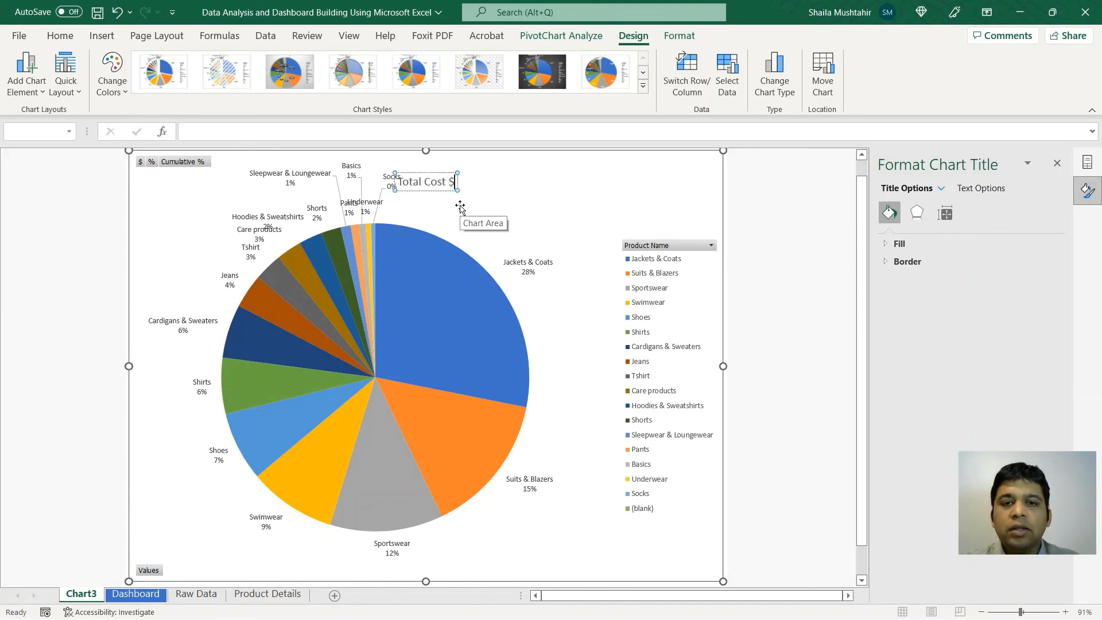
left_click(524, 196)
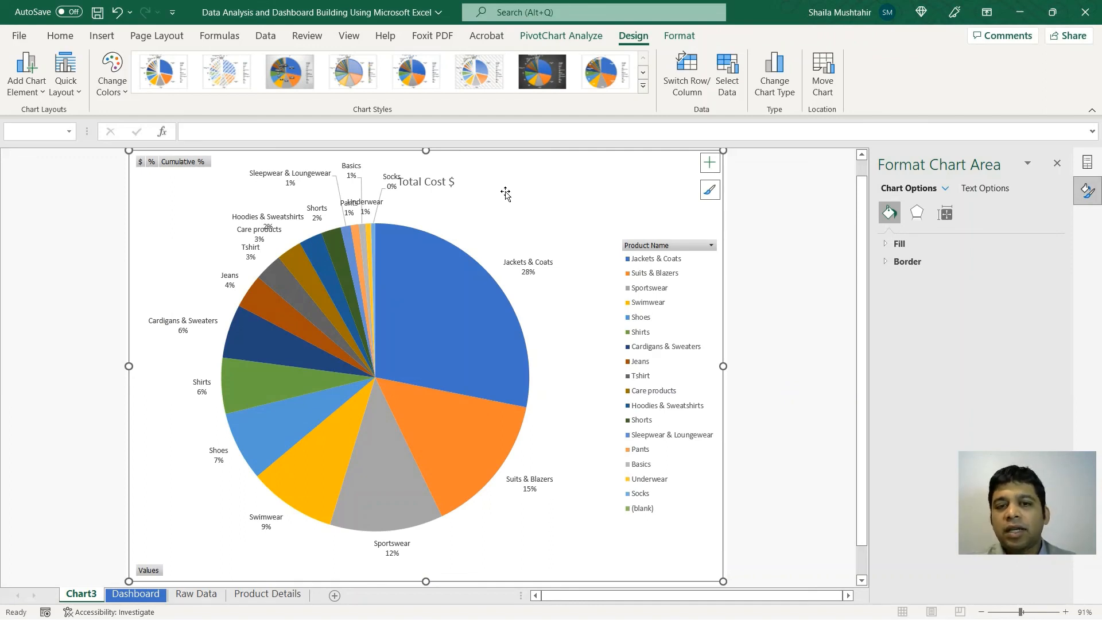
Step: Select the 'Total Cost $' title and its 'Cost $' text so it clears the Socks slice label
left_click(434, 183)
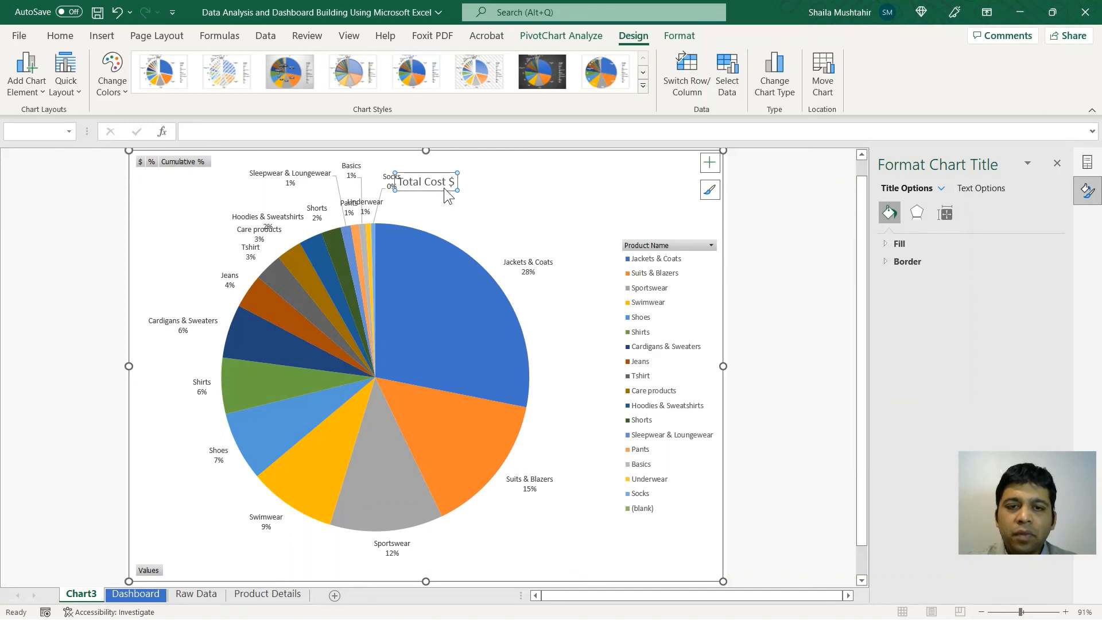
left_click_drag(425, 182, 474, 174)
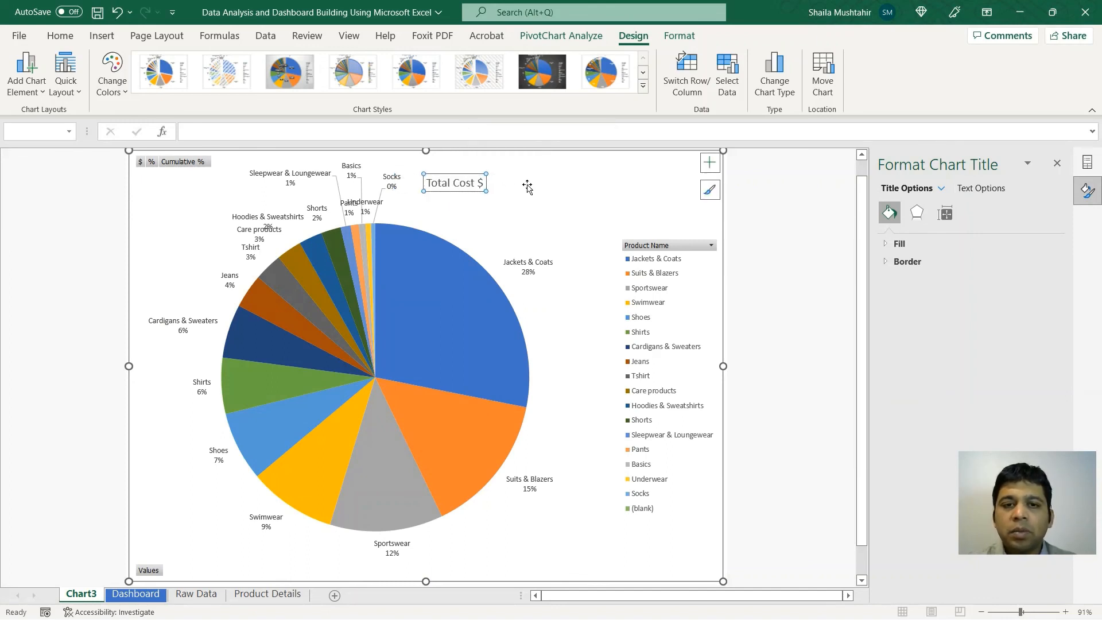